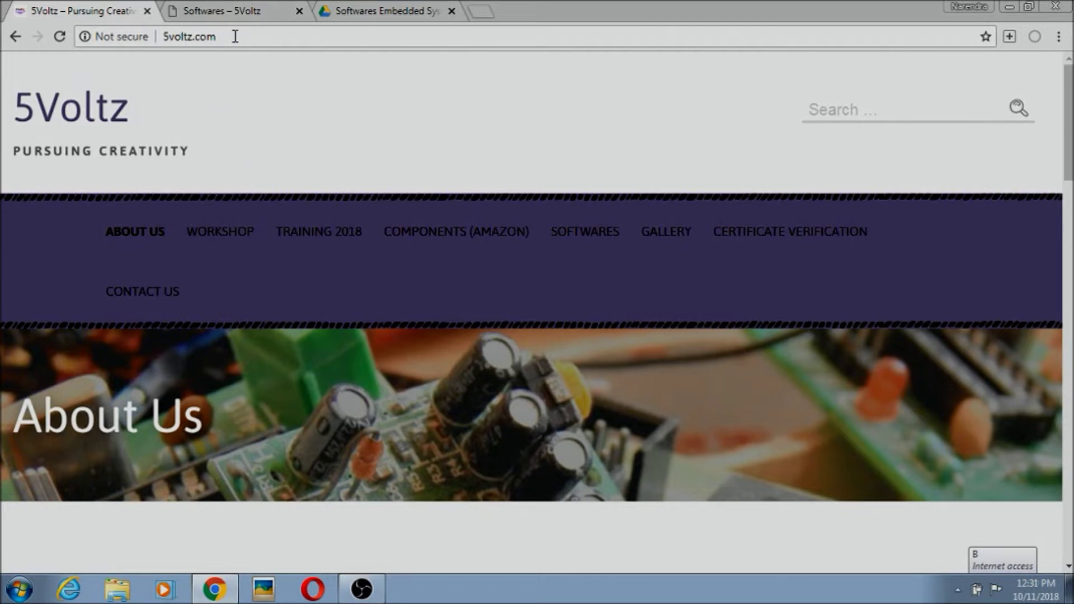
Look over the 5Voltz site and its Softwares page, and view the shared Softwares Embedded Systems folder in Google Drive.
{"action": "mouse_move", "coordinate": [369, 260]}
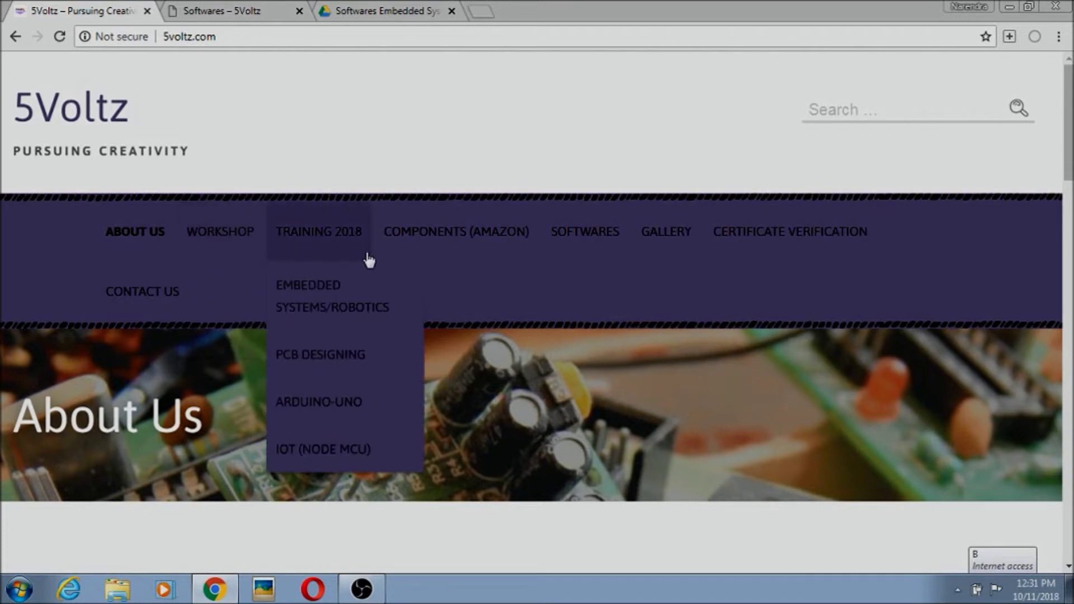
{"action": "scroll", "coordinate": [369, 261], "scroll_direction": "down", "scroll_amount": 2}
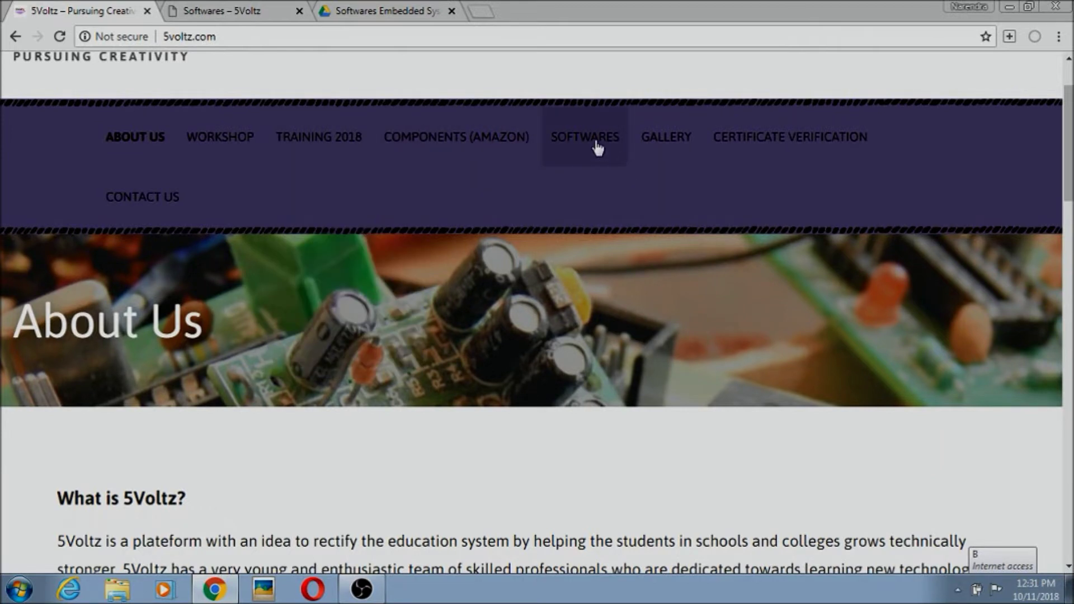
{"action": "left_click", "coordinate": [240, 11]}
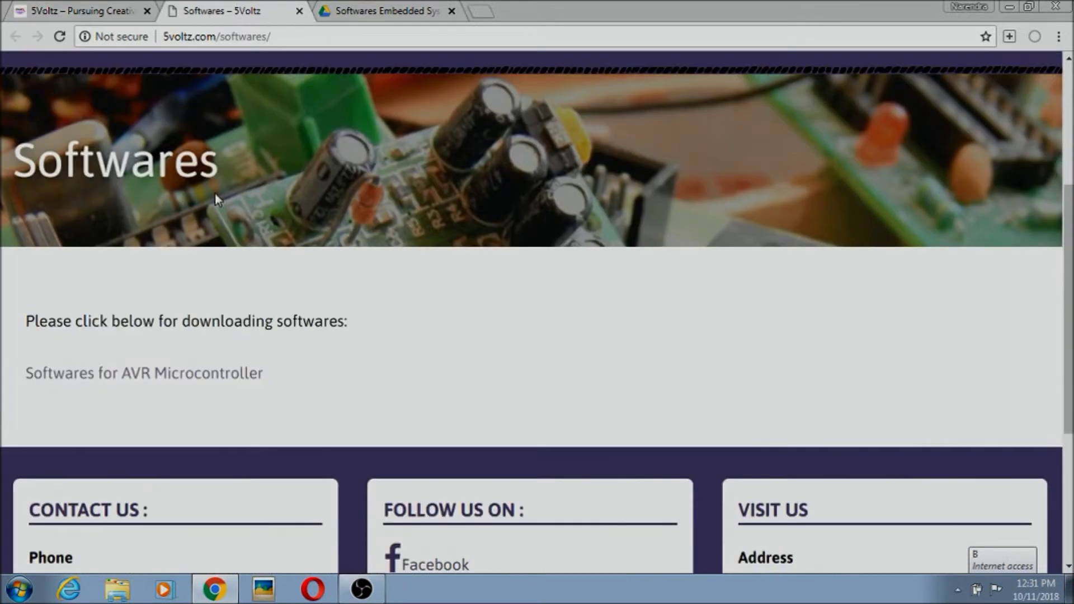
{"action": "scroll", "coordinate": [127, 288], "scroll_direction": "up", "scroll_amount": 2}
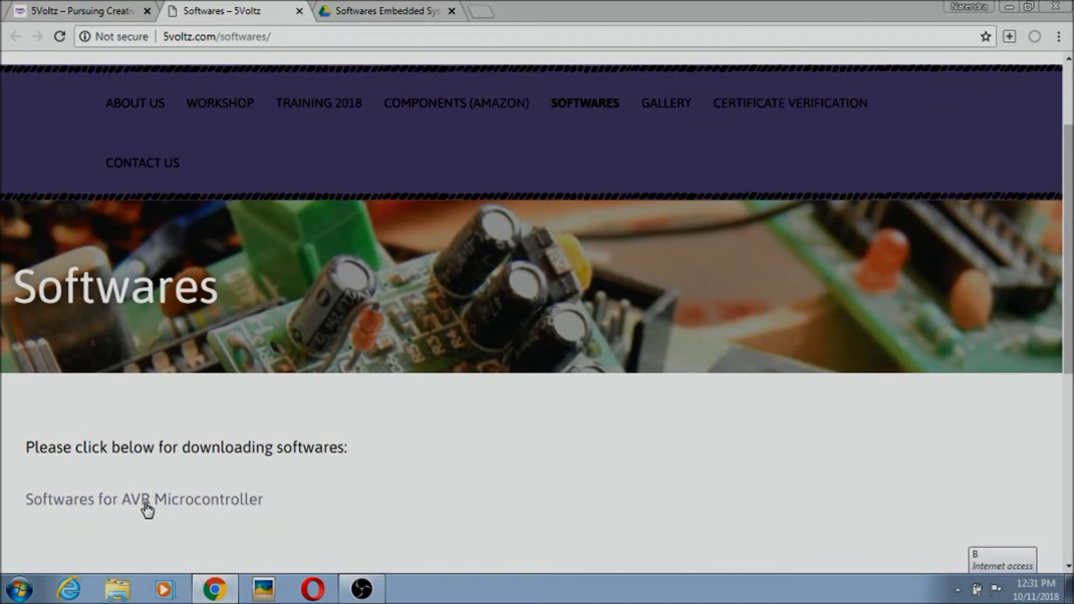
{"action": "left_click", "coordinate": [364, 7]}
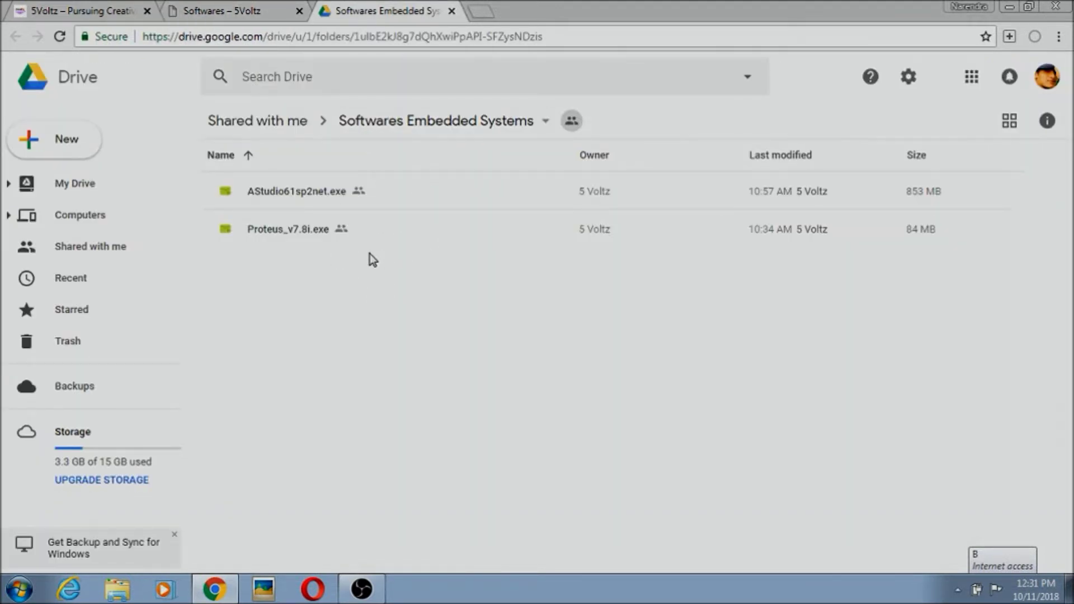
View the available file actions, including download, for AStudio61sp2net.exe and Proteus_v7.8i.exe in the shared folder.
{"action": "right_click", "coordinate": [361, 192]}
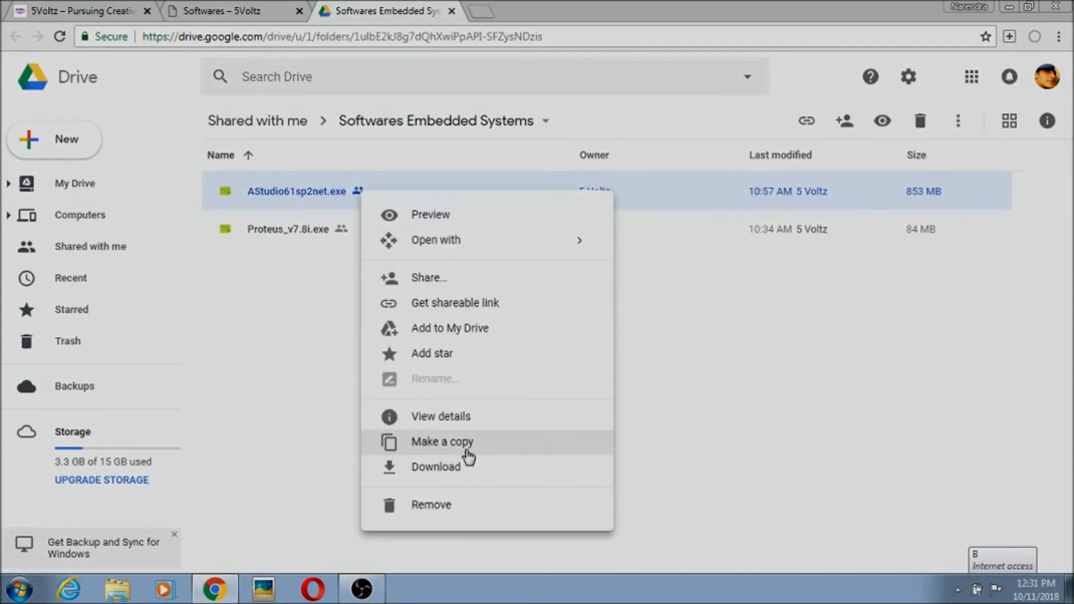
{"action": "left_click", "coordinate": [270, 232]}
{"action": "right_click", "coordinate": [270, 233]}
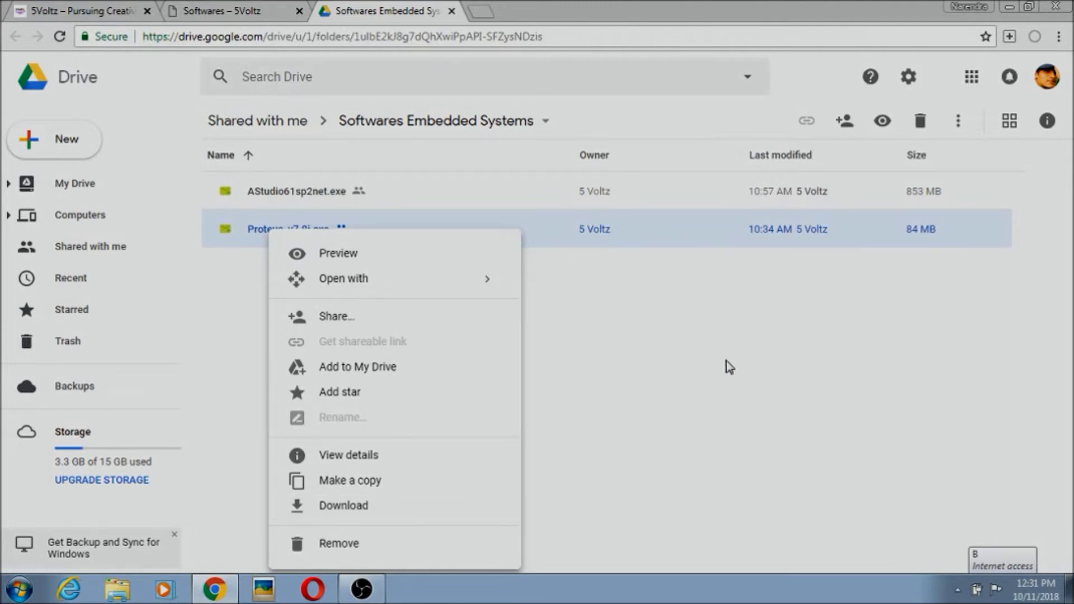
Switch to the desktop and open the Downloaded Softwares folder in a maximized window.
{"action": "left_click", "coordinate": [1008, 9]}
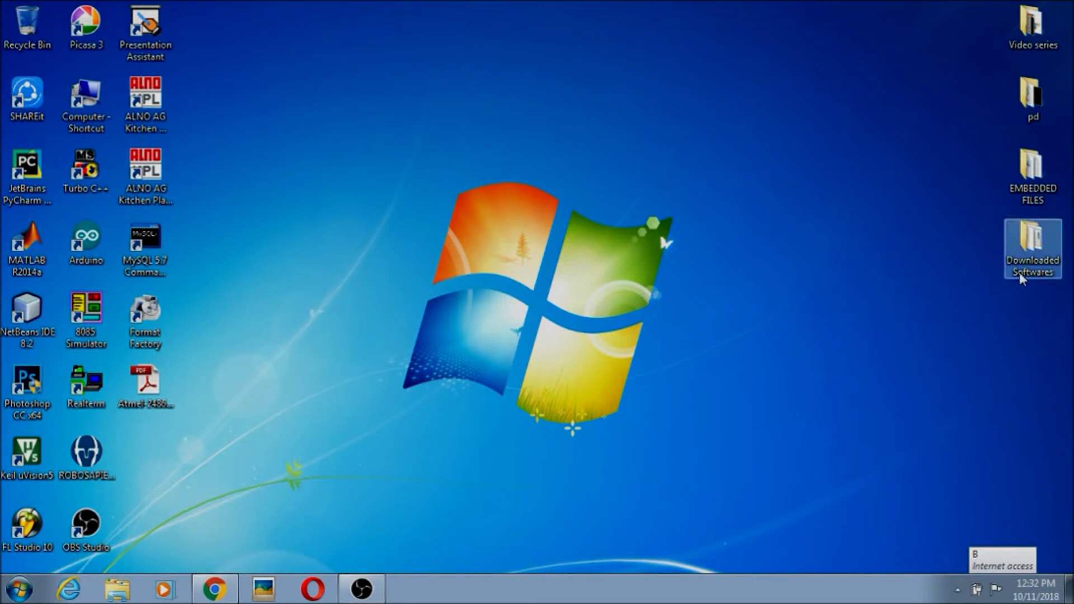
{"action": "double_click", "coordinate": [1021, 270]}
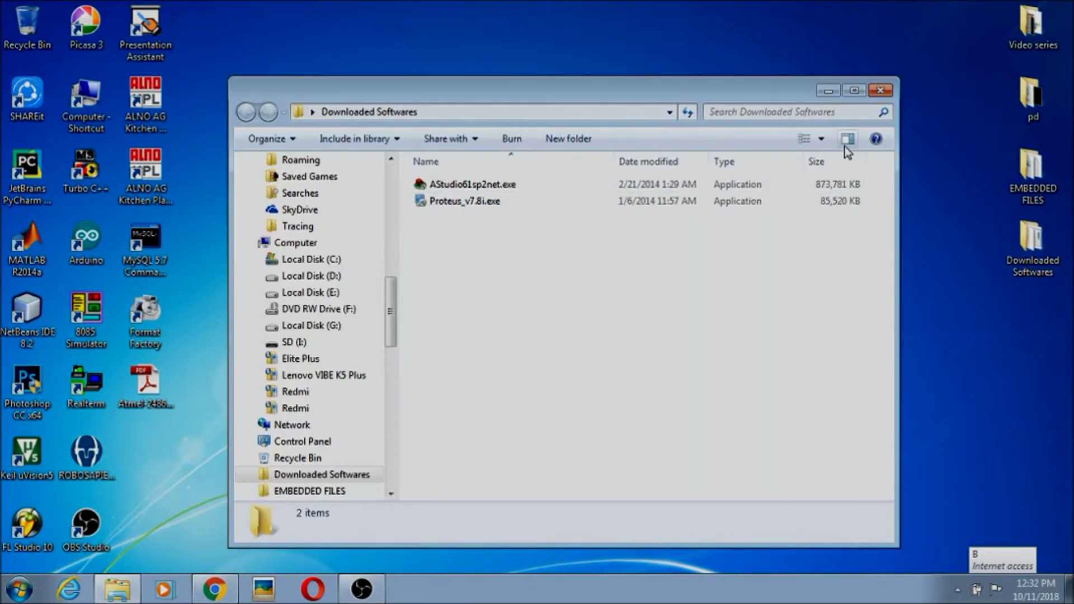
{"action": "left_click", "coordinate": [854, 89]}
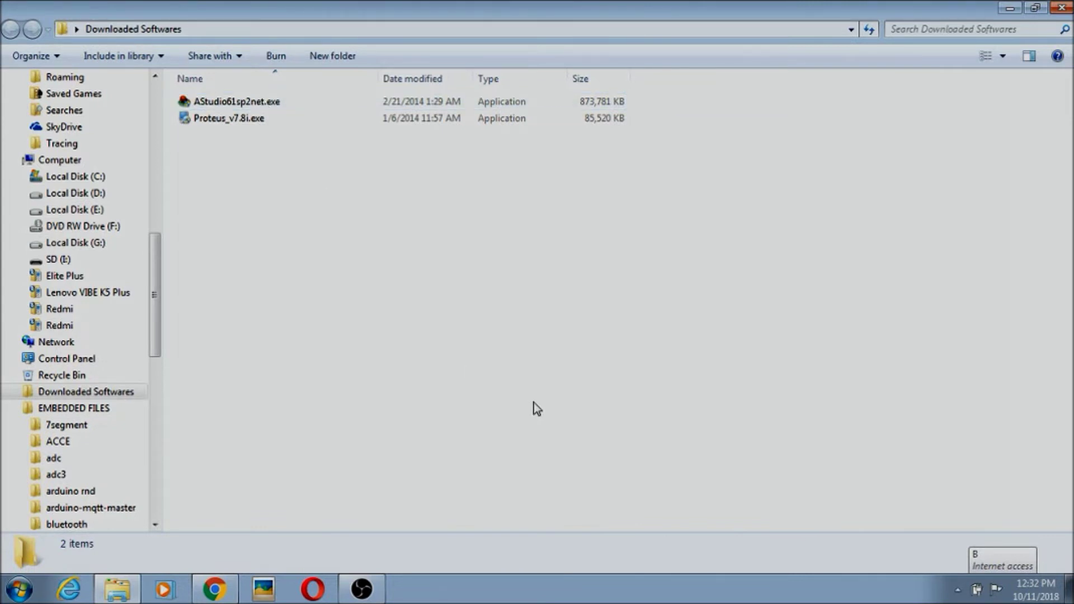
Run the Proteus_v7.8i.exe installer and agree to its license terms.
{"action": "double_click", "coordinate": [437, 125]}
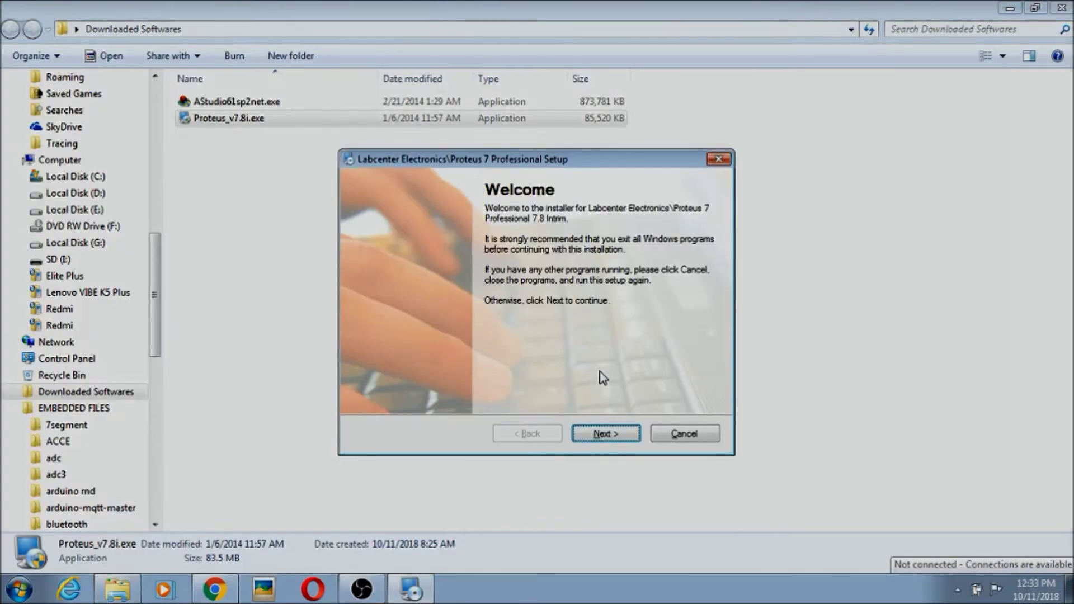
{"action": "left_click", "coordinate": [599, 440]}
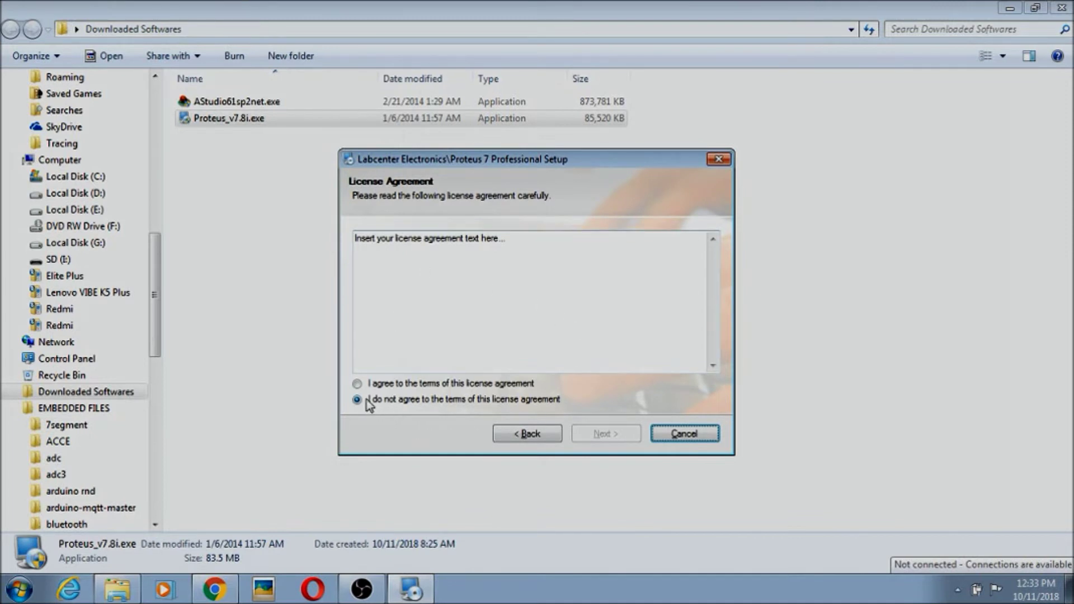
{"action": "left_click", "coordinate": [357, 384]}
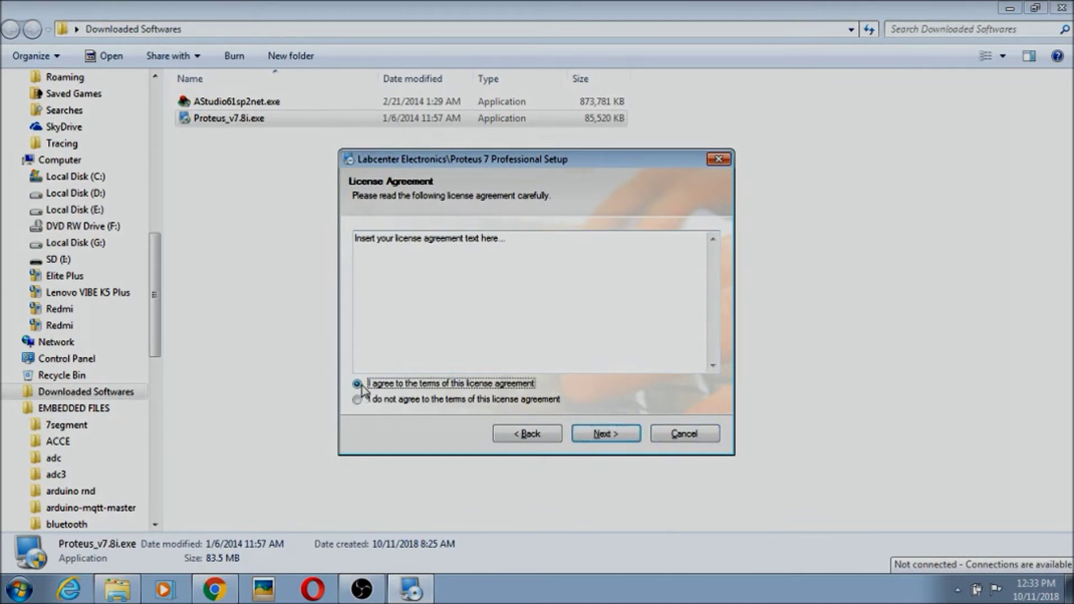
{"action": "left_click", "coordinate": [619, 443]}
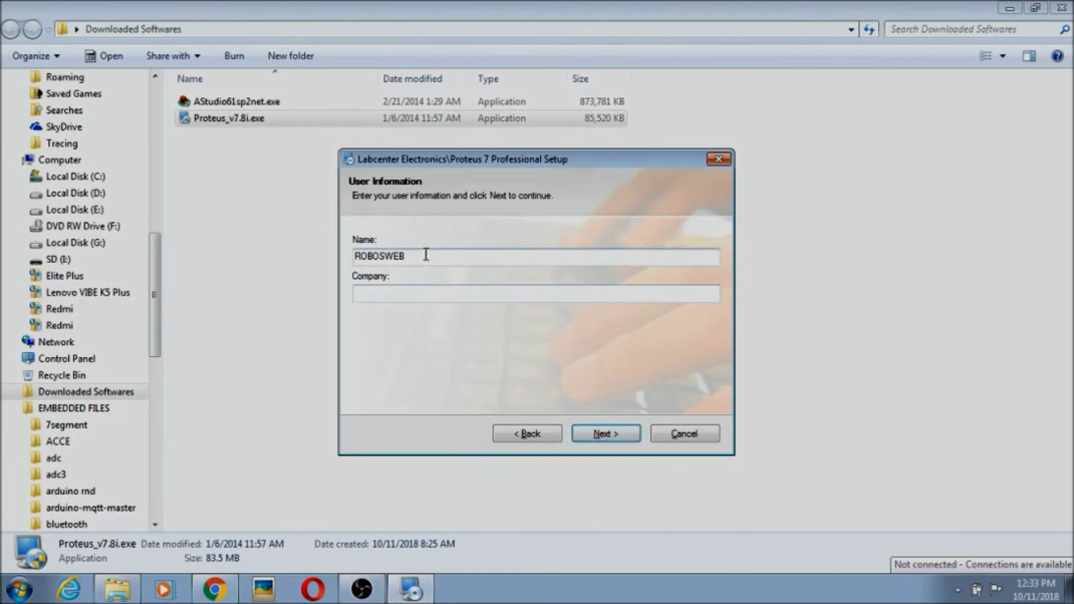
Replace the name in the setup's user information with 5Voltz, leave the company blank, and continue.
{"action": "key", "text": "BackSpace"}
{"action": "key", "text": "BackSpace"}
{"action": "key", "text": "BackSpace"}
{"action": "key", "text": "BackSpace"}
{"action": "key", "text": "BackSpace"}
{"action": "key", "text": "BackSpace"}
{"action": "key", "text": "BackSpace"}
{"action": "key", "text": "BackSpace"}
{"action": "type", "text": "S"}
{"action": "type", "text": "Volt"}
{"action": "type", "text": "z"}
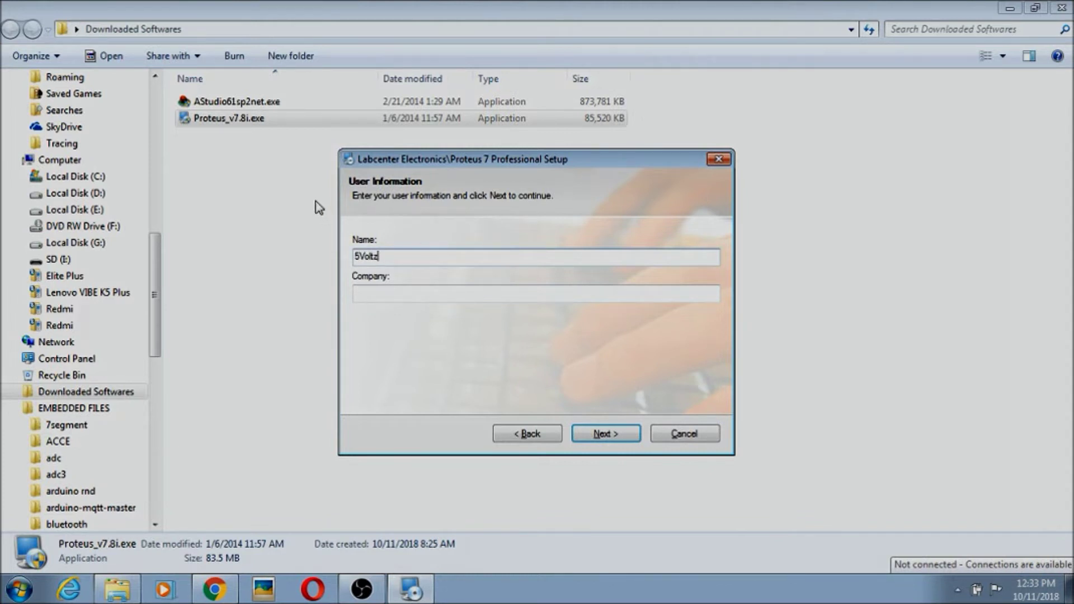
{"action": "left_click", "coordinate": [566, 295]}
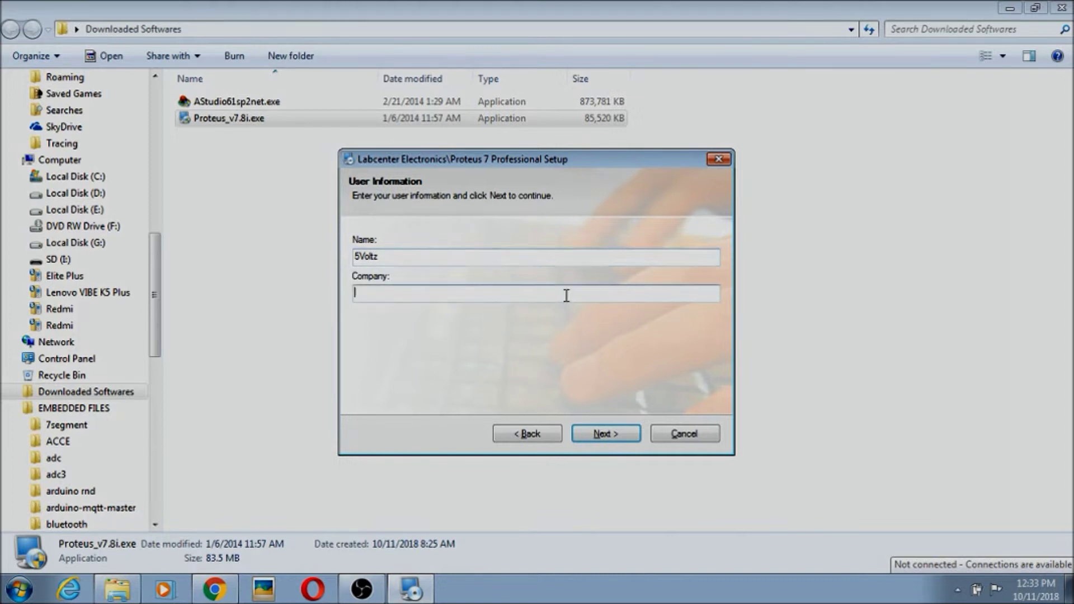
{"action": "left_click", "coordinate": [604, 435]}
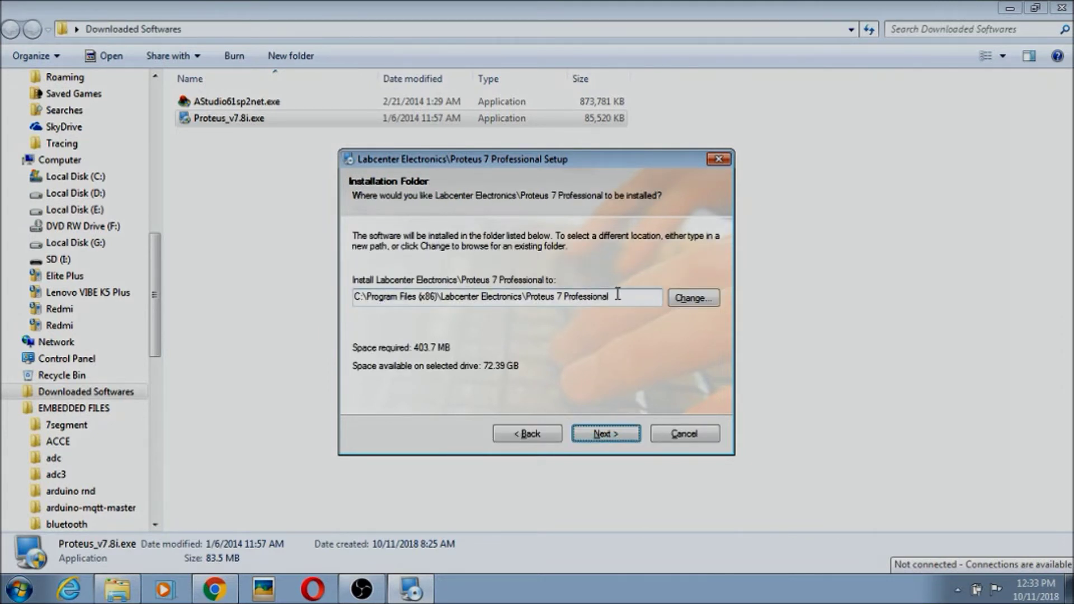
Install Proteus 7 Professional in the default folder with shortcuts for the current user only, and finish the setup.
{"action": "left_click", "coordinate": [606, 436]}
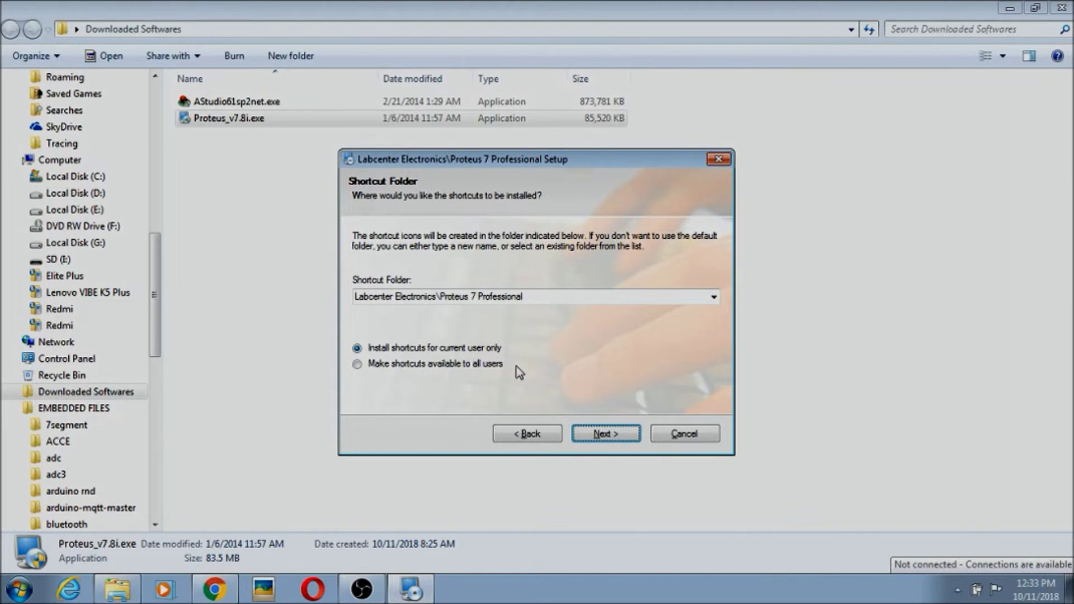
{"action": "left_click", "coordinate": [610, 434]}
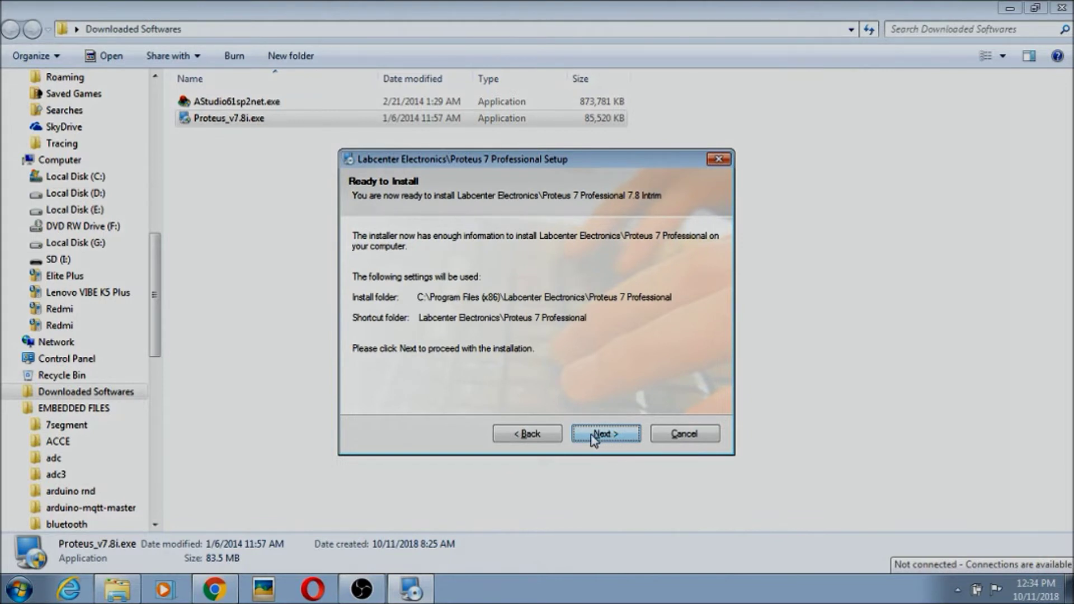
{"action": "left_click", "coordinate": [594, 436]}
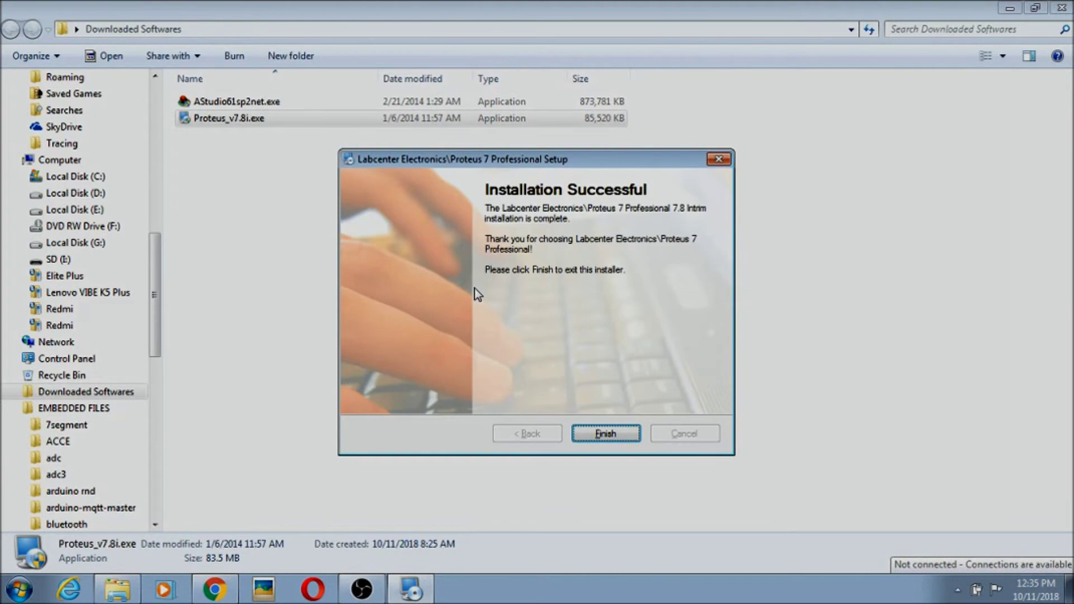
{"action": "left_click", "coordinate": [606, 434]}
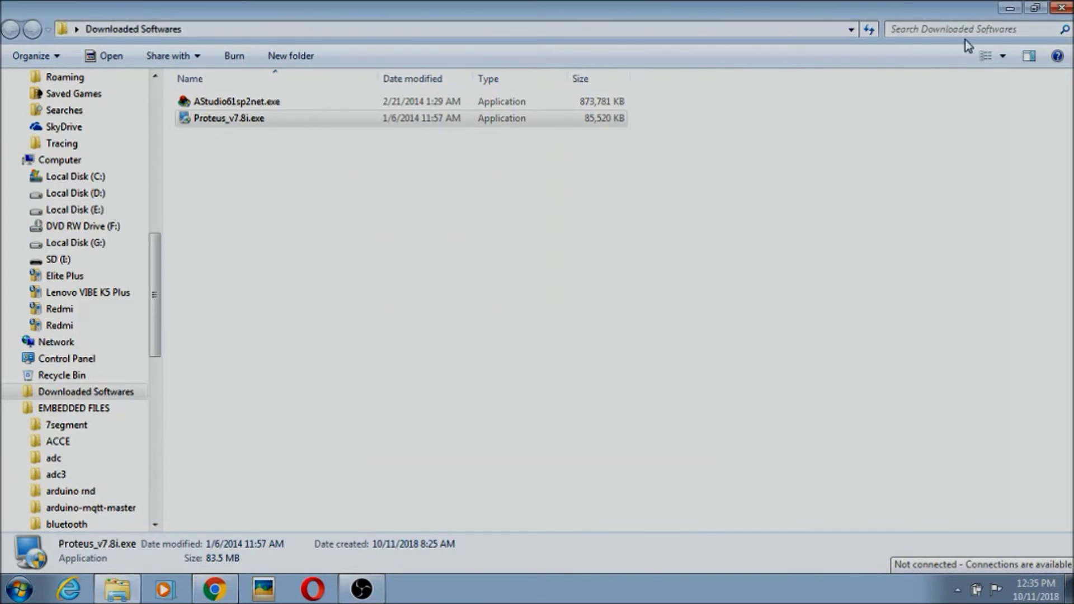
Minimize the installer folder and open Program Files (x86) on Local Disk (C:).
{"action": "left_click", "coordinate": [1005, 11]}
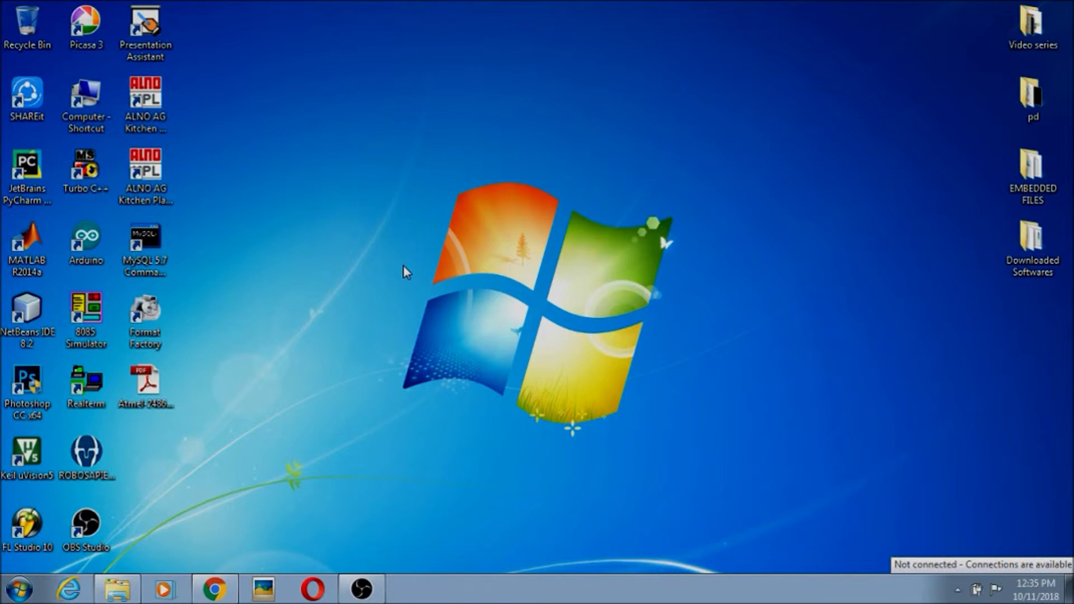
{"action": "double_click", "coordinate": [80, 112]}
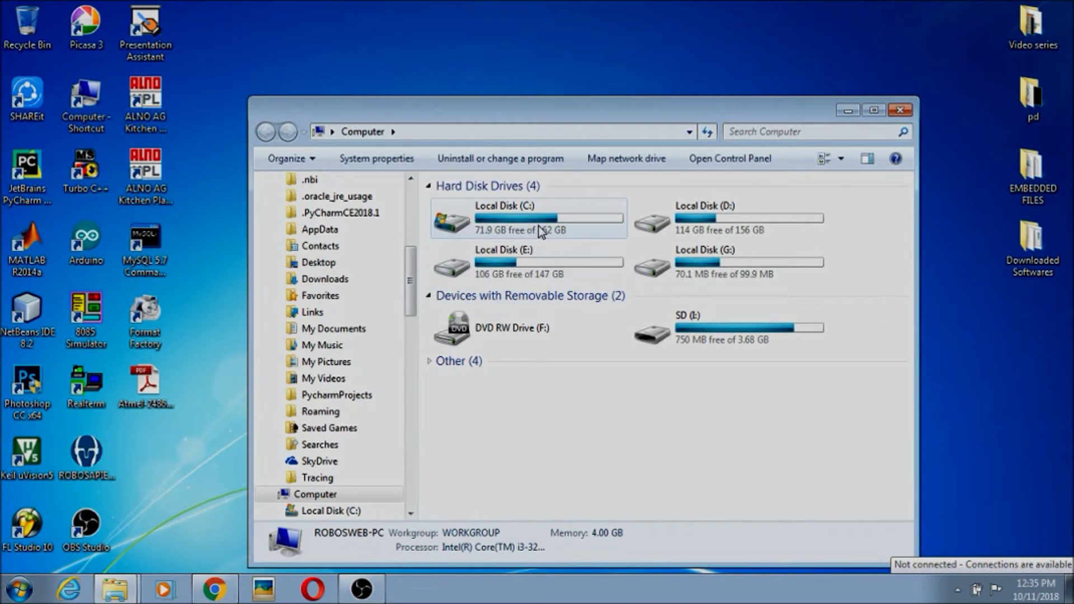
{"action": "double_click", "coordinate": [489, 223]}
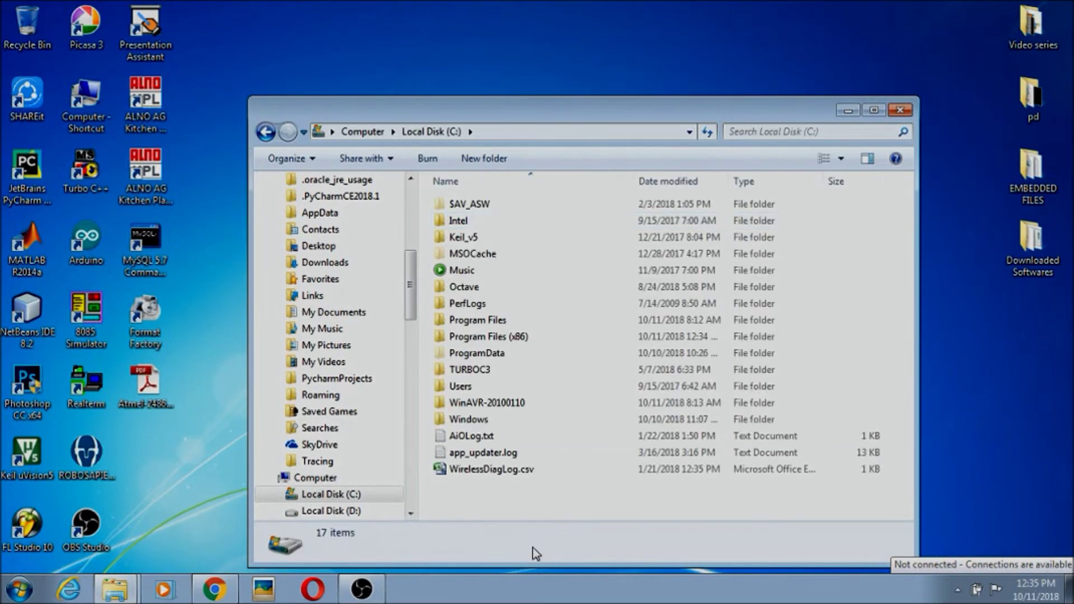
{"action": "double_click", "coordinate": [503, 341]}
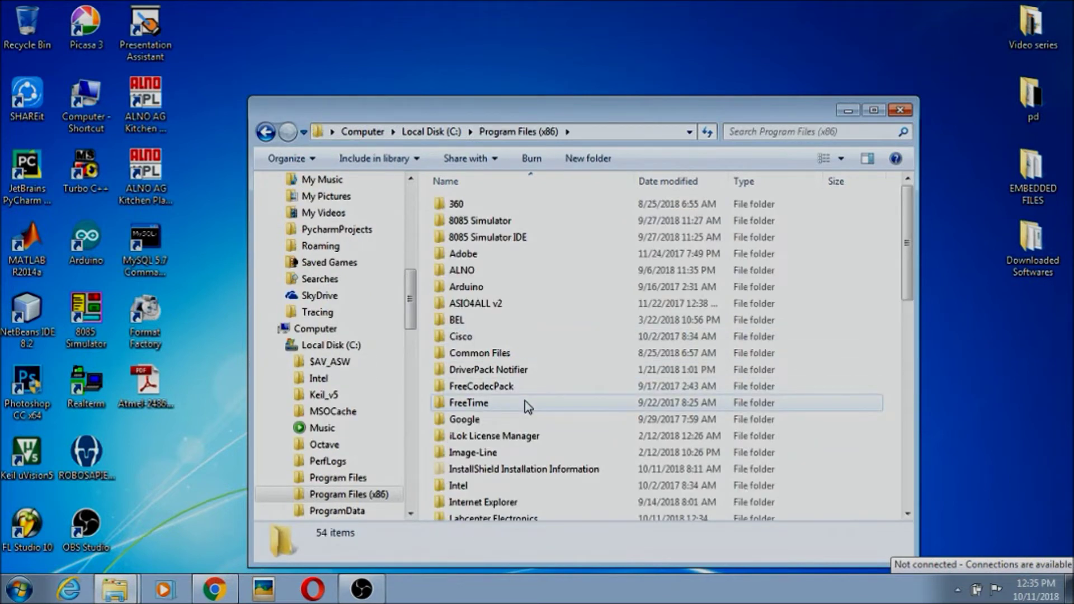
Find and open the Labcenter Electronics folder in Program Files (x86).
{"action": "key", "text": "8"}
{"action": "key", "text": "8"}
{"action": "key", "text": "a"}
{"action": "key", "text": "a"}
{"action": "key", "text": "a"}
{"action": "key", "text": "i"}
{"action": "key", "text": "n"}
{"action": "key", "text": "t"}
{"action": "key", "text": "l"}
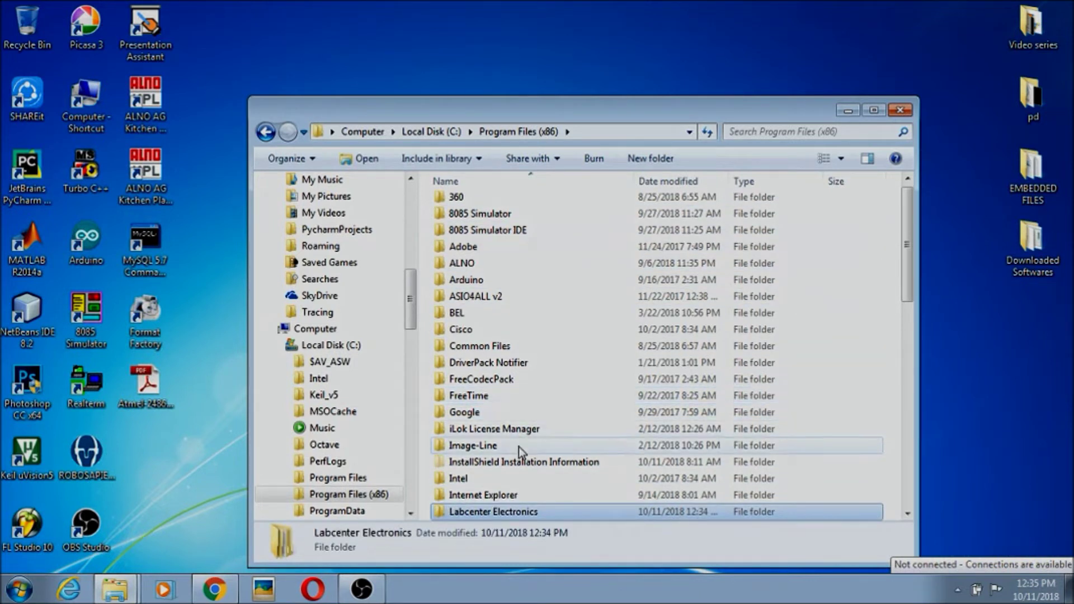
{"action": "double_click", "coordinate": [515, 509]}
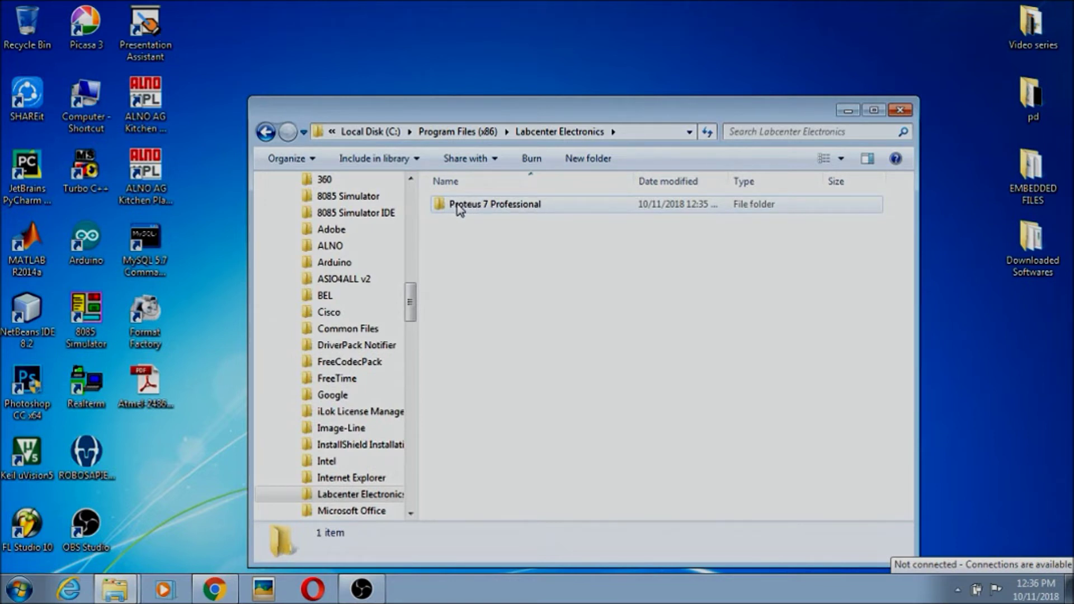
Open the BIN folder inside Proteus 7 Professional and maximize the window.
{"action": "left_click", "coordinate": [479, 205]}
{"action": "double_click", "coordinate": [479, 203]}
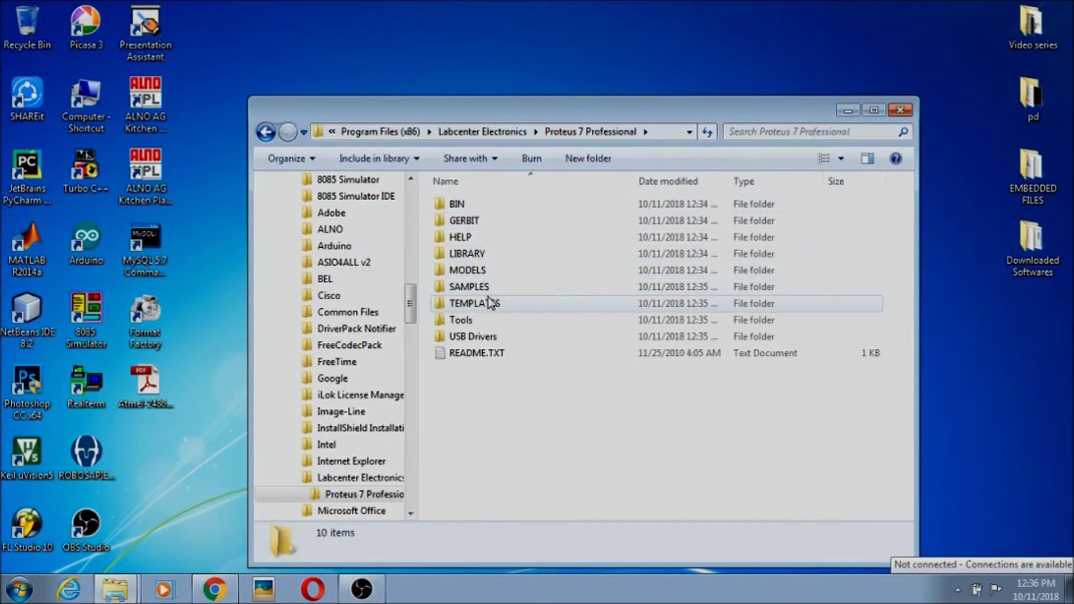
{"action": "double_click", "coordinate": [465, 207]}
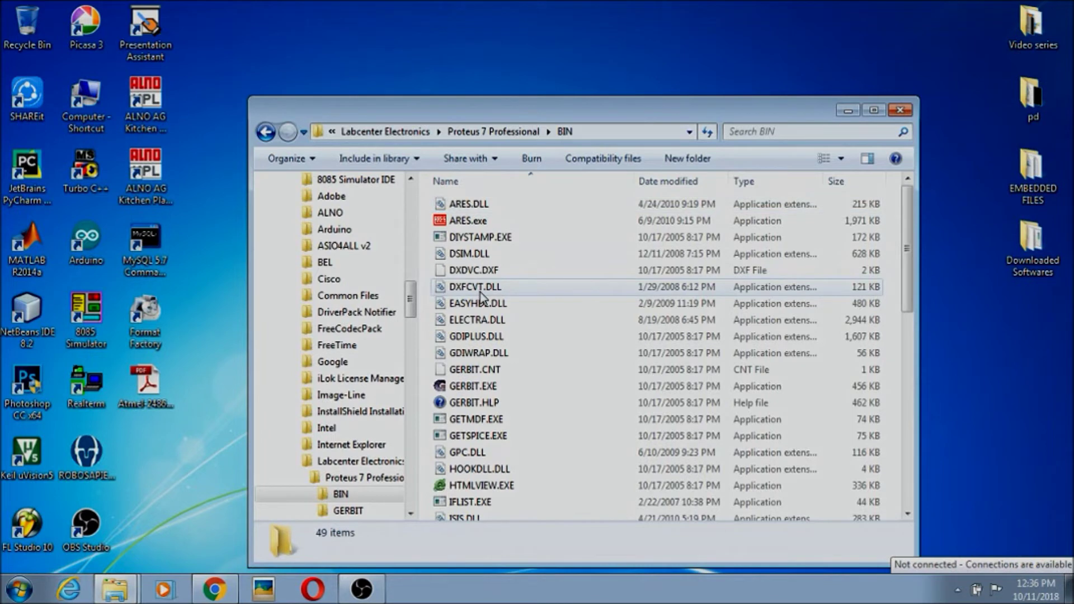
{"action": "left_click", "coordinate": [871, 112]}
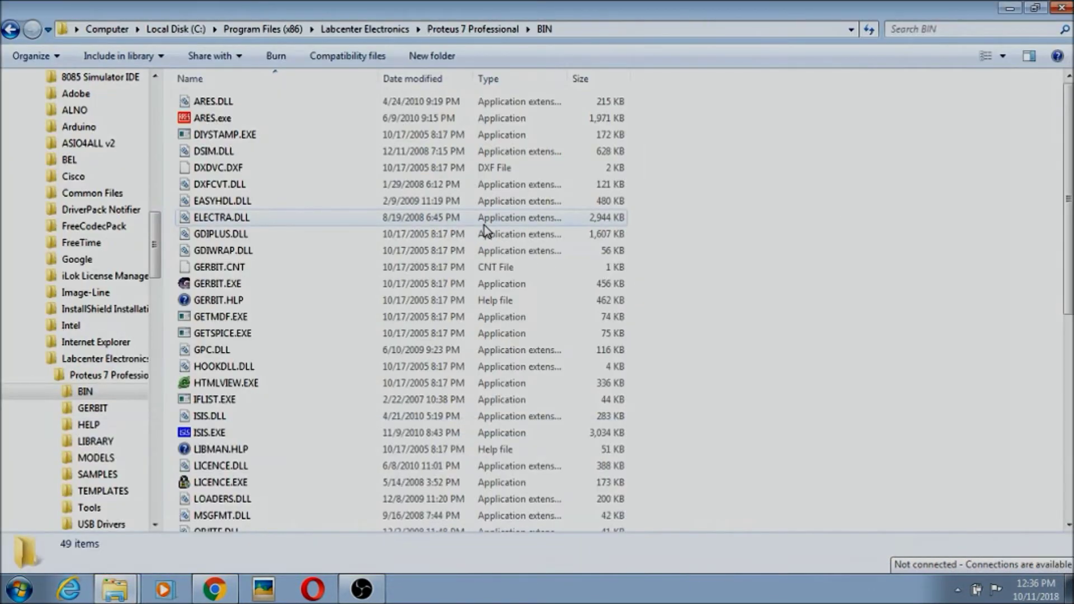
Create a desktop shortcut to ISIS.EXE and close the BIN folder window.
{"action": "double_click", "coordinate": [215, 434]}
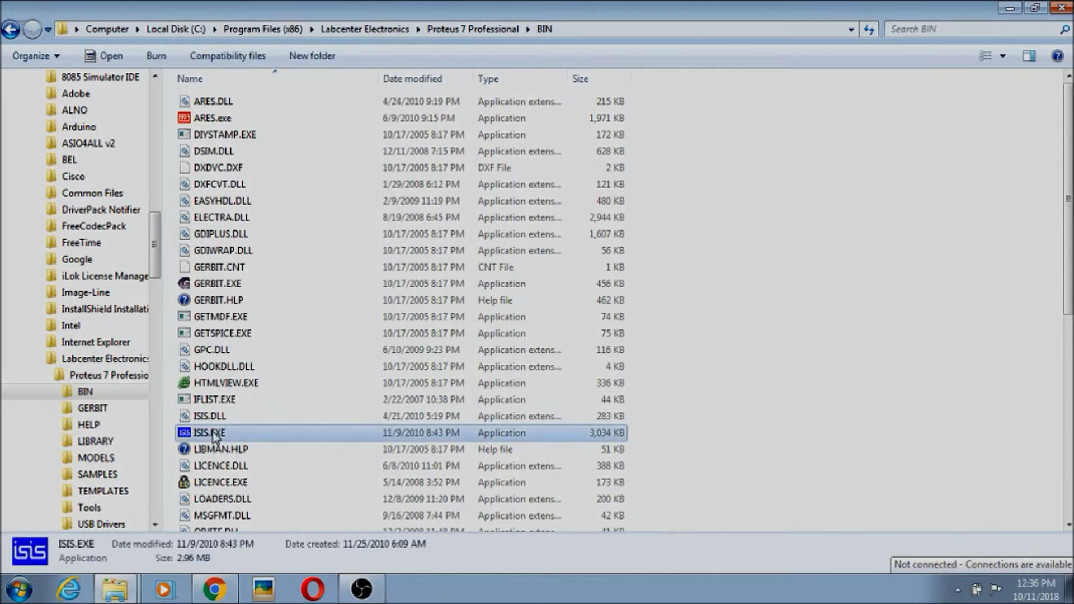
{"action": "right_click", "coordinate": [214, 434]}
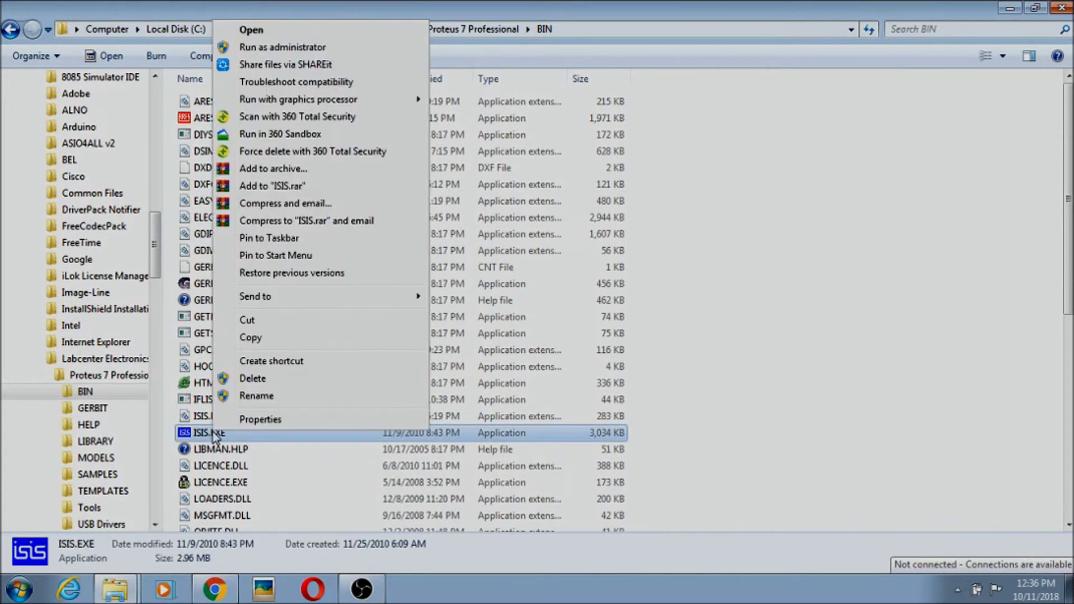
{"action": "mouse_move", "coordinate": [396, 297]}
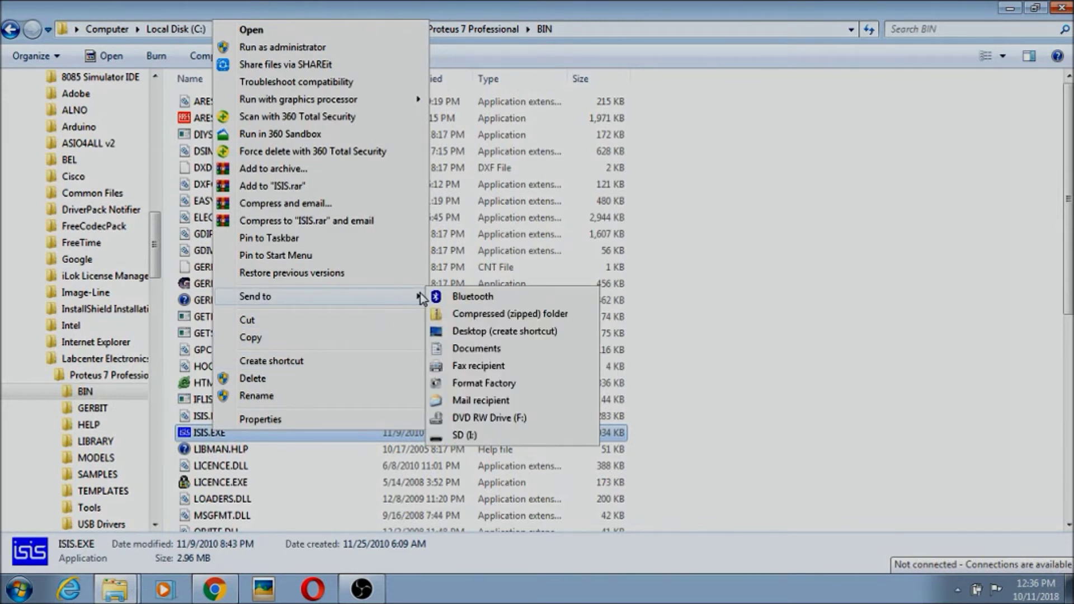
{"action": "left_click", "coordinate": [490, 333]}
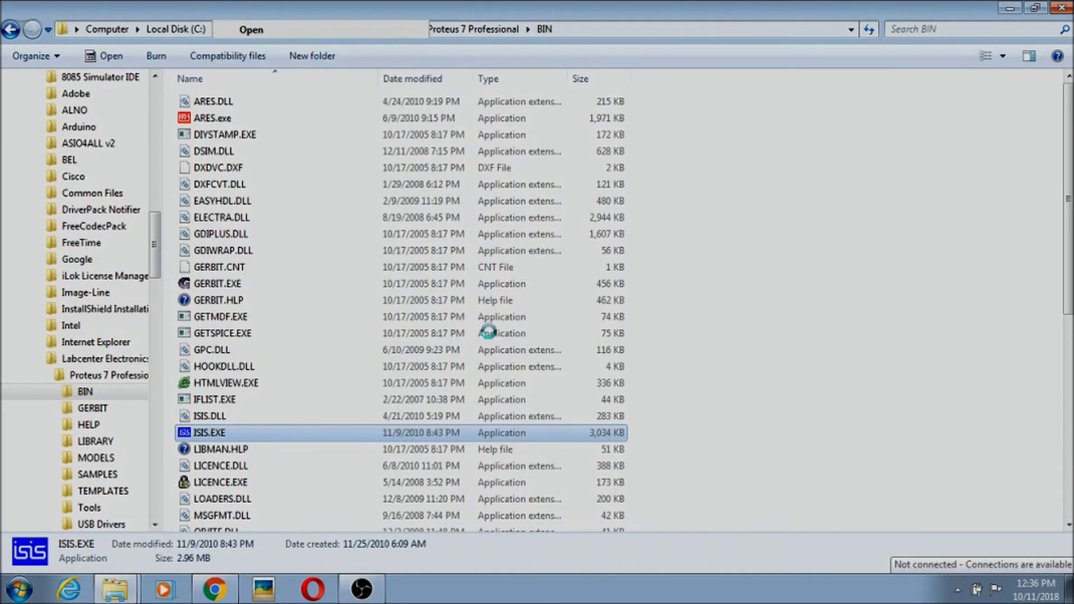
{"action": "left_click", "coordinate": [1059, 8]}
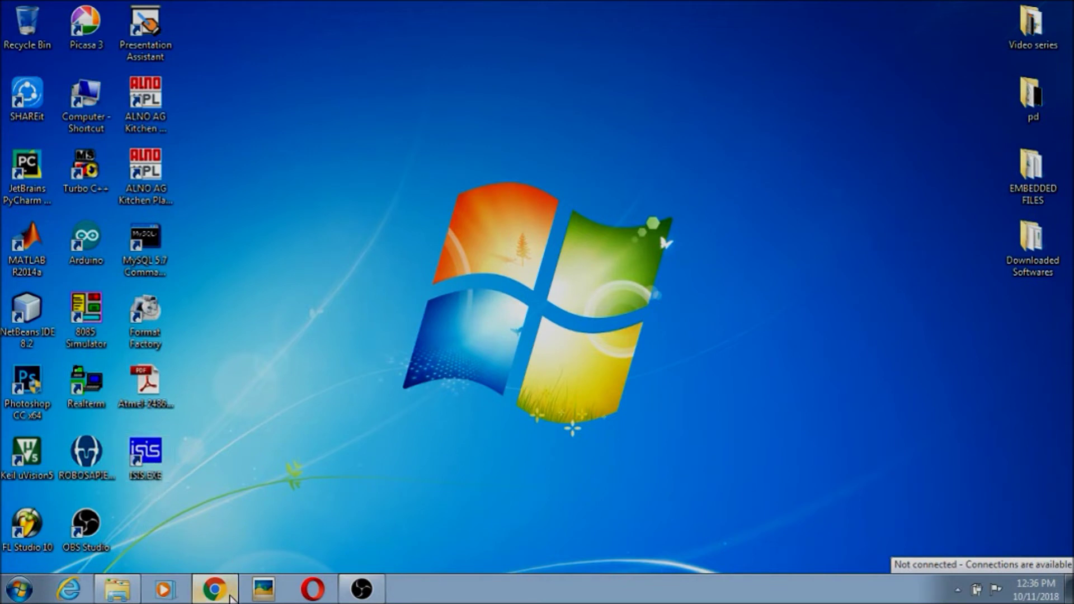
Run AStudio61sp2net.exe from the Downloaded Softwares folder and start installing the items required by Atmel Studio 6.1.
{"action": "left_click", "coordinate": [117, 589]}
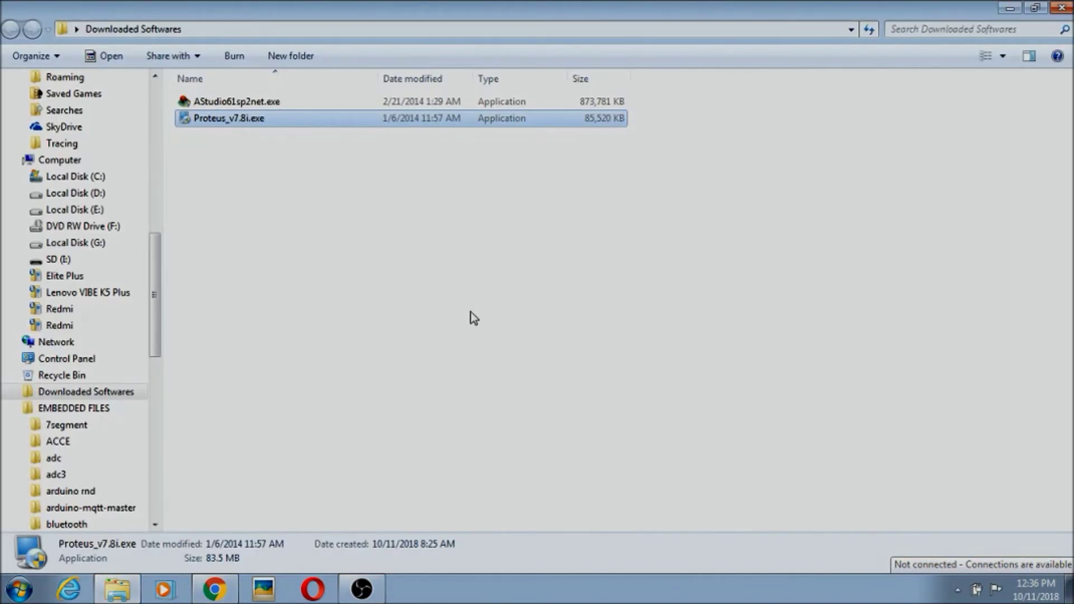
{"action": "left_click", "coordinate": [380, 224]}
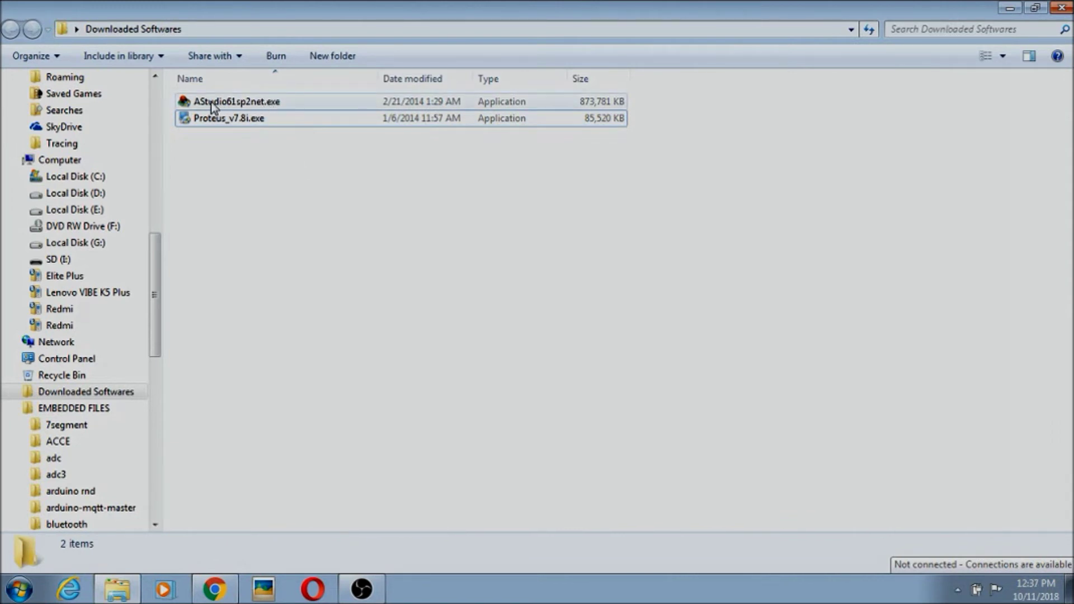
{"action": "double_click", "coordinate": [255, 104]}
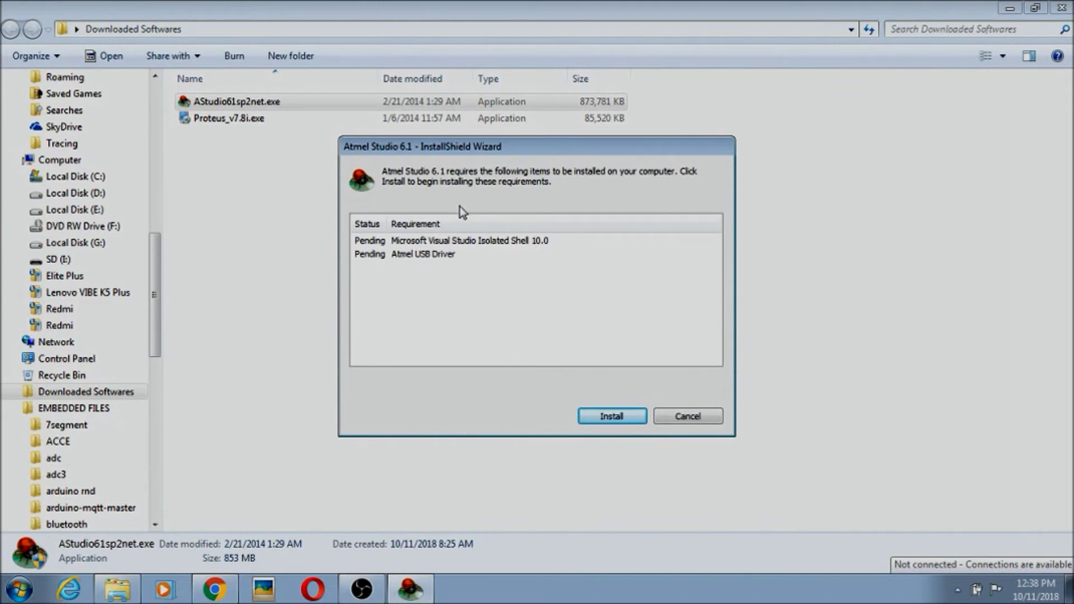
{"action": "left_click", "coordinate": [604, 419]}
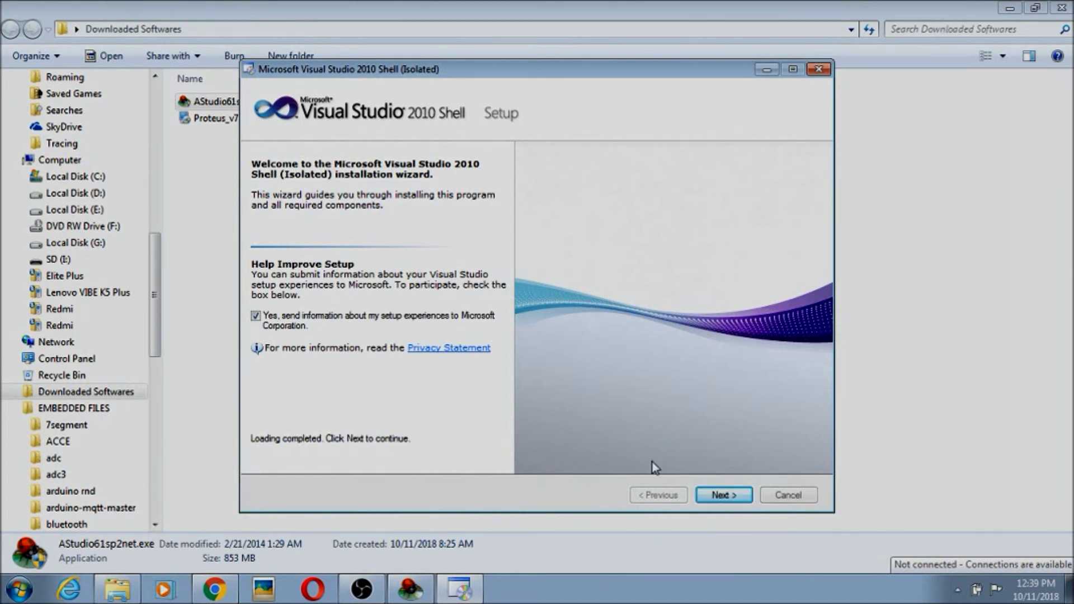
Accept the license terms, install Microsoft Visual Studio 2010 Shell (Isolated) with the Full feature option, and finish its setup.
{"action": "left_click", "coordinate": [725, 499]}
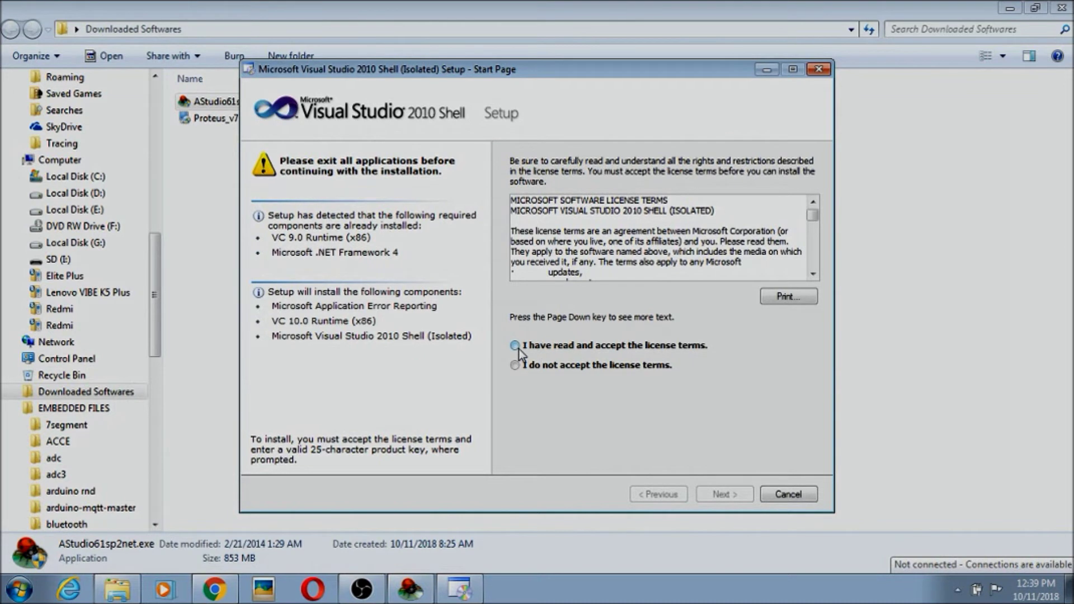
{"action": "left_click", "coordinate": [518, 347]}
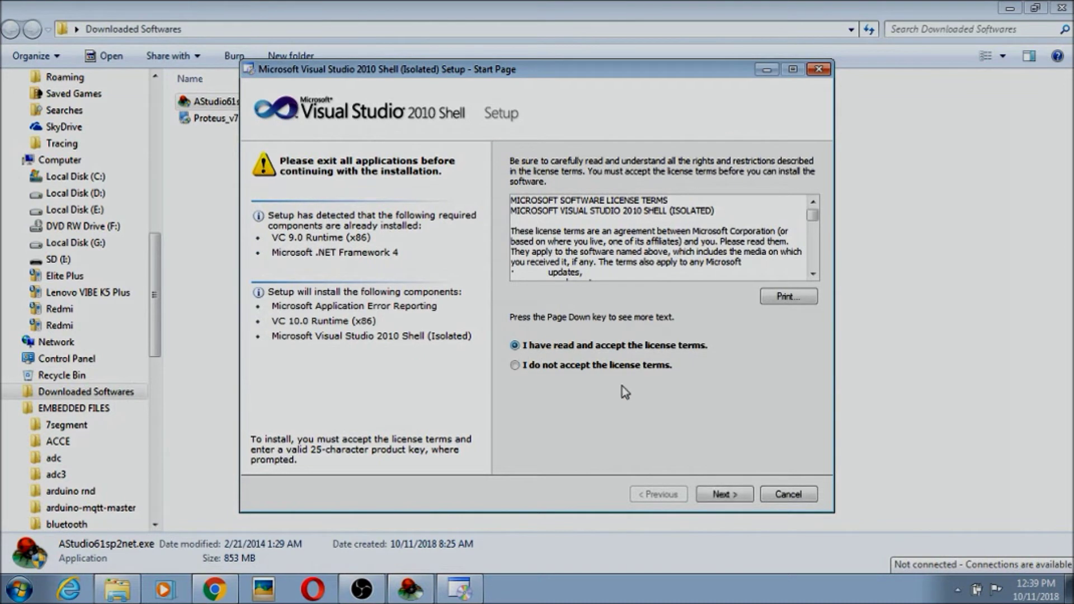
{"action": "left_click", "coordinate": [718, 495]}
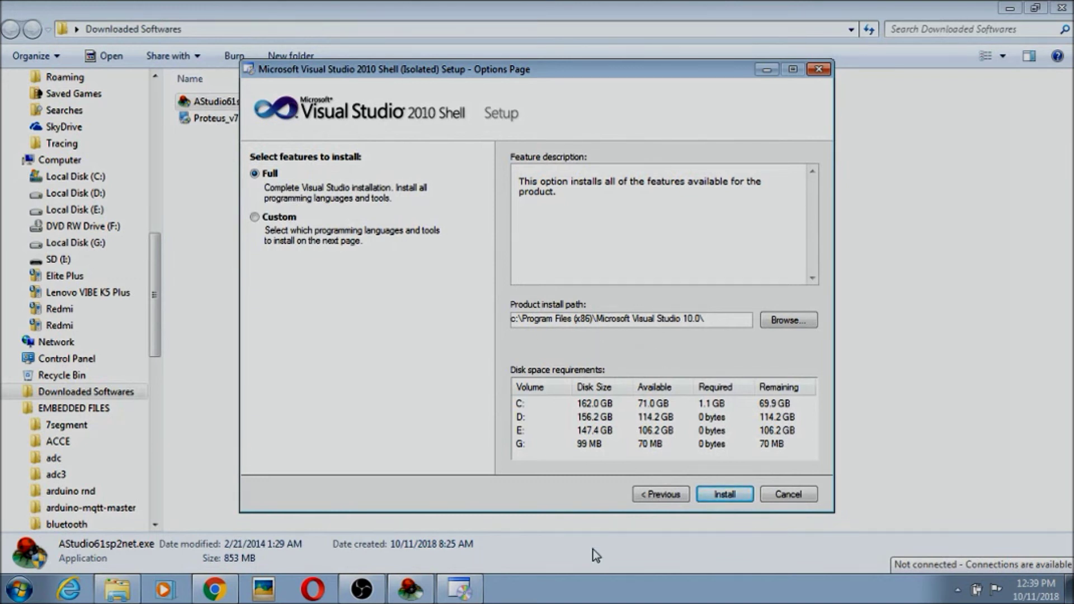
{"action": "left_click", "coordinate": [731, 495]}
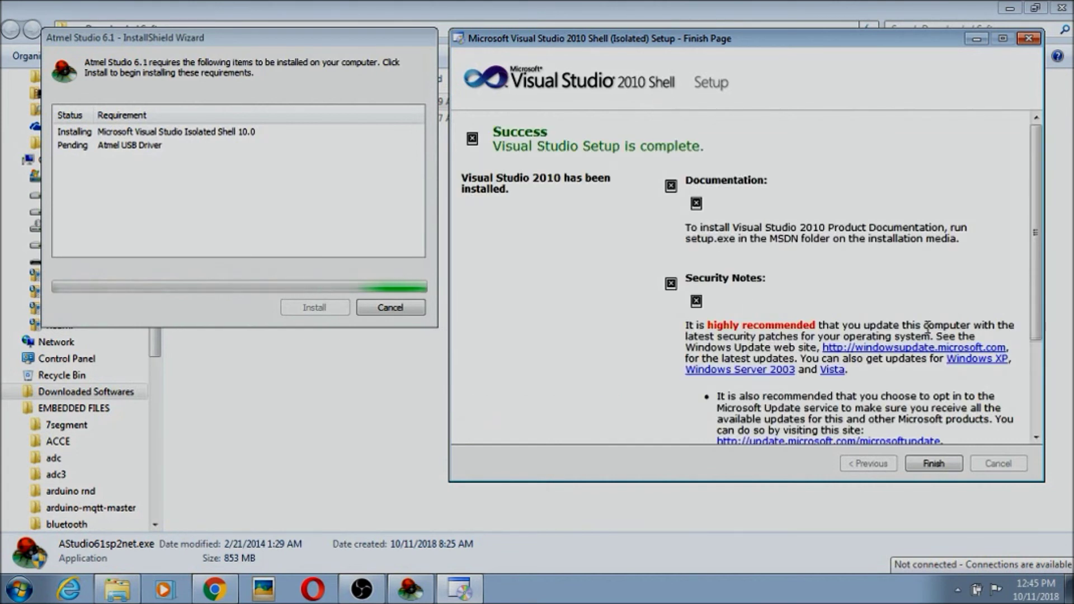
{"action": "left_click", "coordinate": [933, 465]}
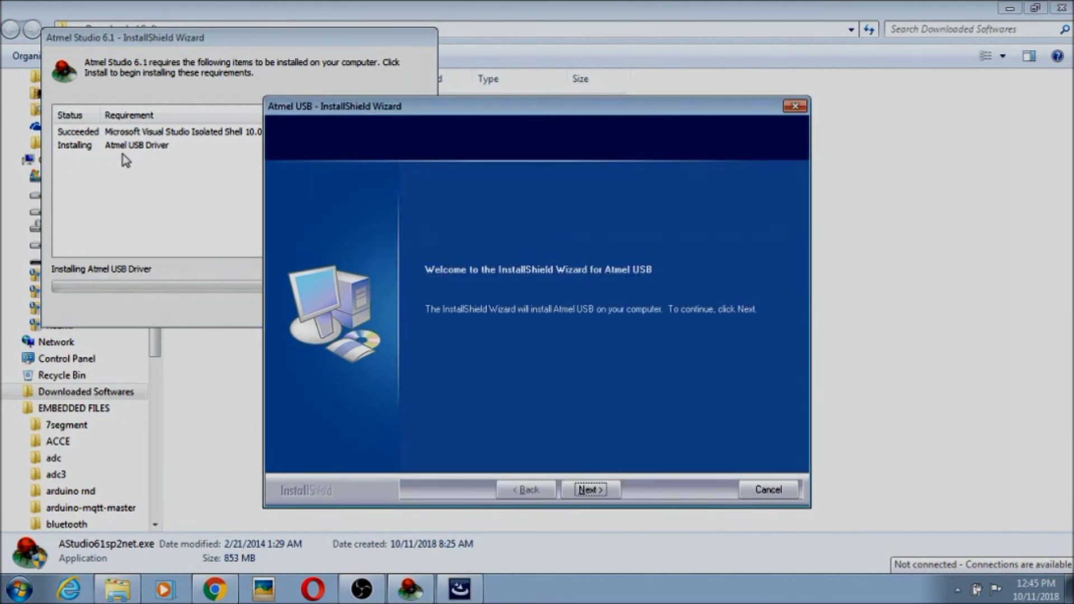
Accept the Atmel USB license and start installing the driver to C:\Program Files (x86)\Atmel\Atmel USB.
{"action": "left_click", "coordinate": [601, 492]}
{"action": "left_click", "coordinate": [431, 419]}
{"action": "left_click", "coordinate": [590, 490]}
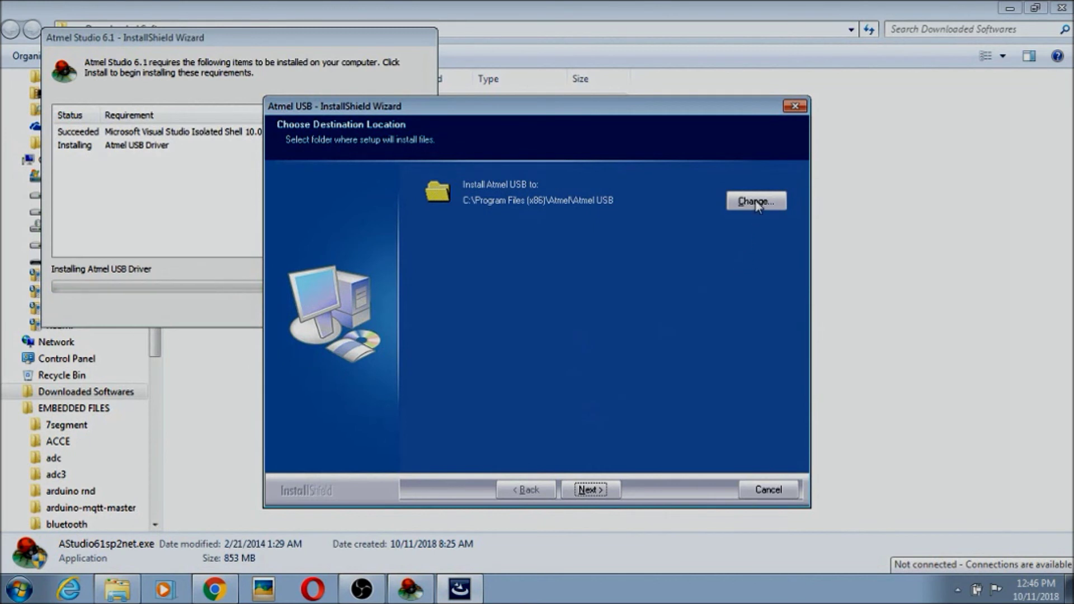
{"action": "left_click", "coordinate": [588, 490]}
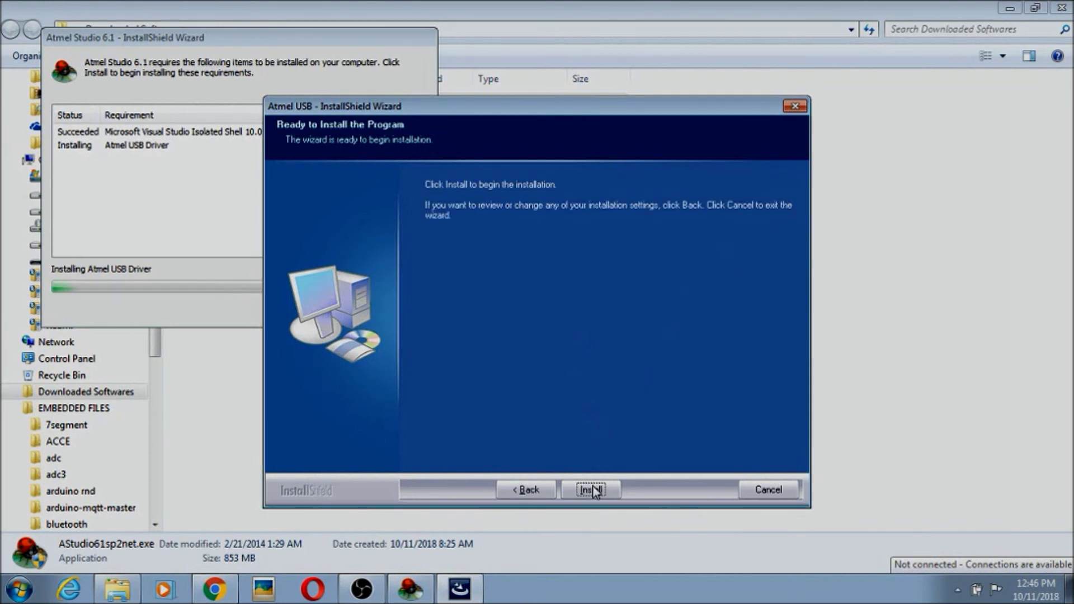
{"action": "left_click", "coordinate": [592, 491]}
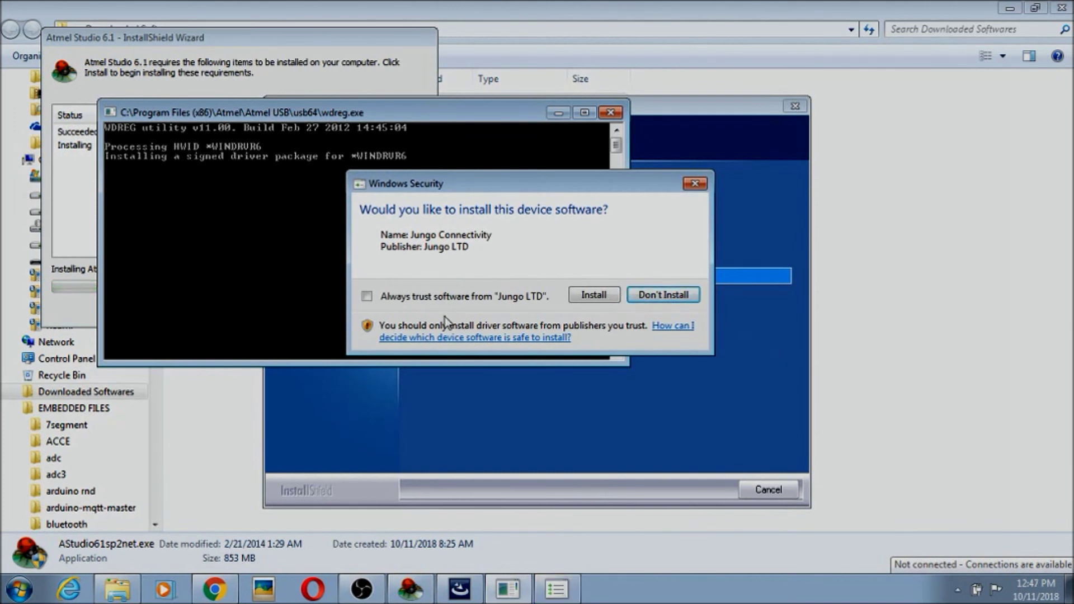
Always trust software from Jungo LTD, install the Jungo Connectivity device software, and finish the Atmel USB wizard.
{"action": "left_click", "coordinate": [371, 298]}
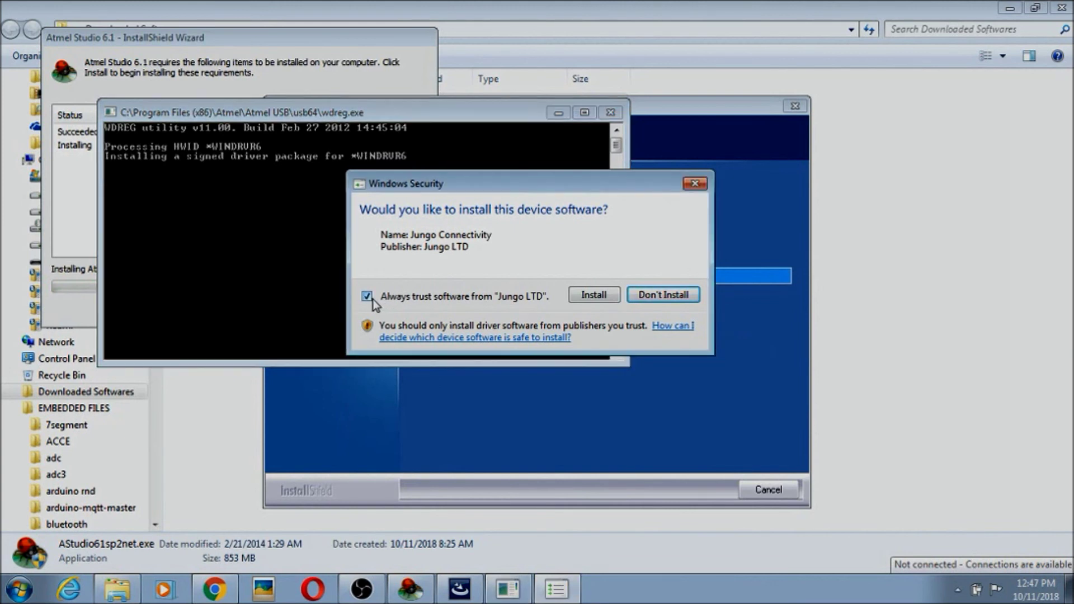
{"action": "left_click", "coordinate": [594, 295]}
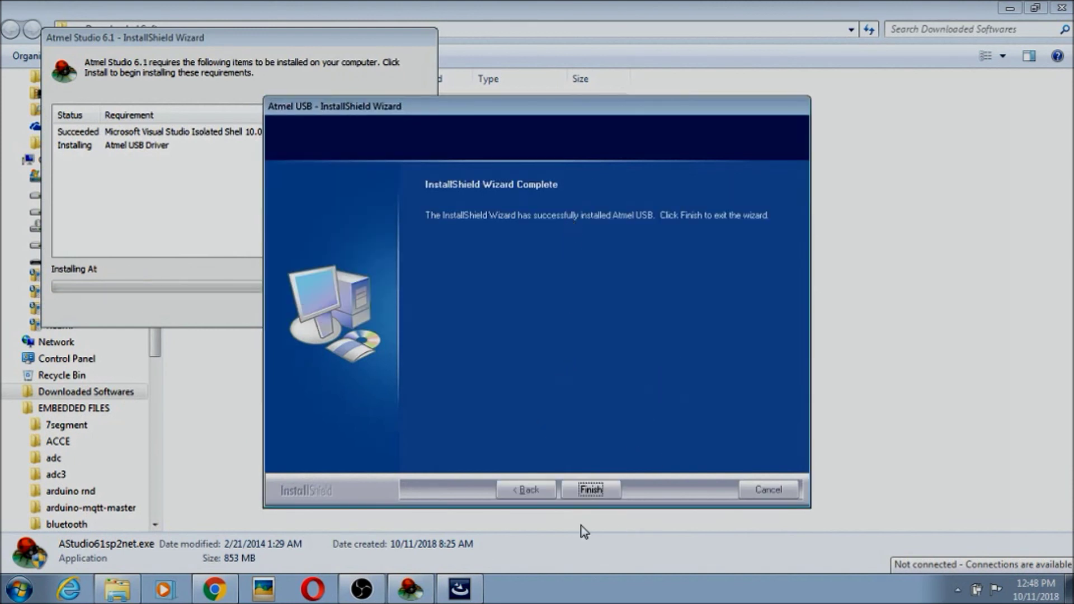
{"action": "left_click", "coordinate": [590, 493]}
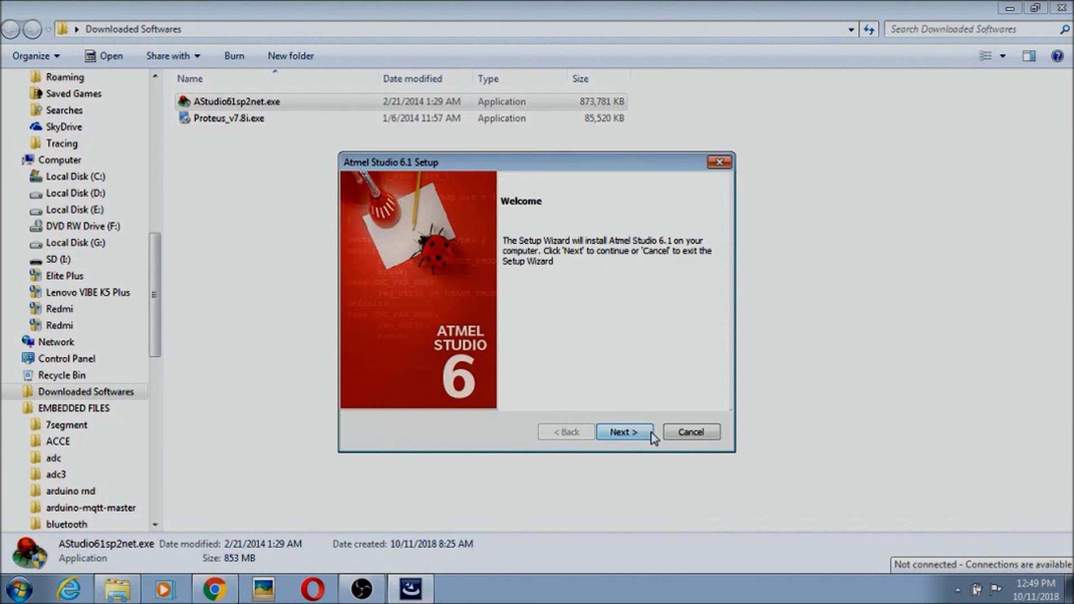
Accept the Atmel Studio 6.1 license agreement and install the program to C:\Program Files (x86)\Atmel\Atmel Studio 6.1.
{"action": "left_click", "coordinate": [621, 432]}
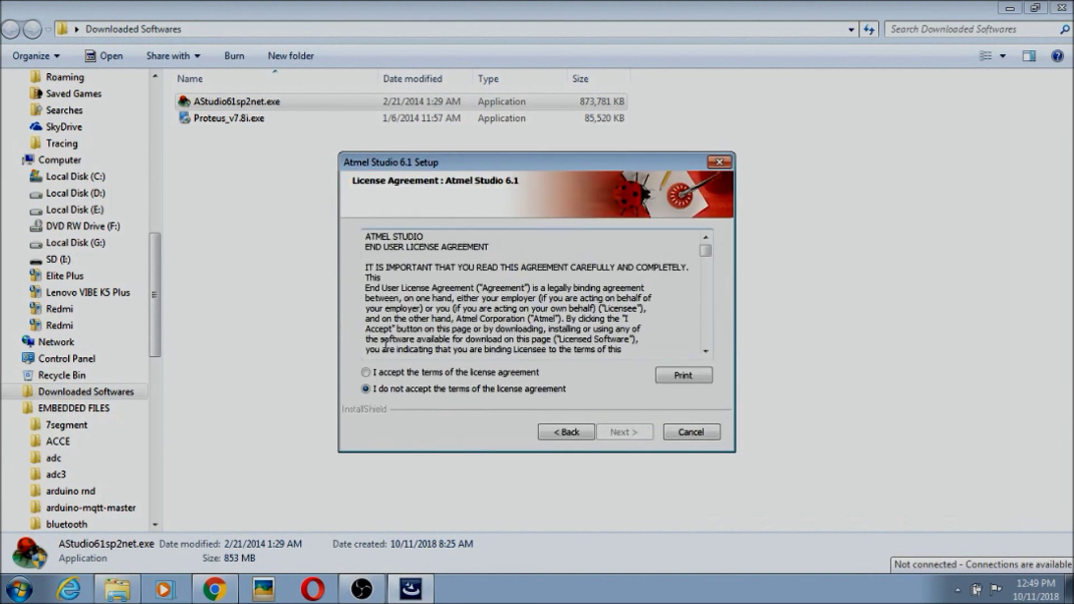
{"action": "left_click", "coordinate": [366, 372]}
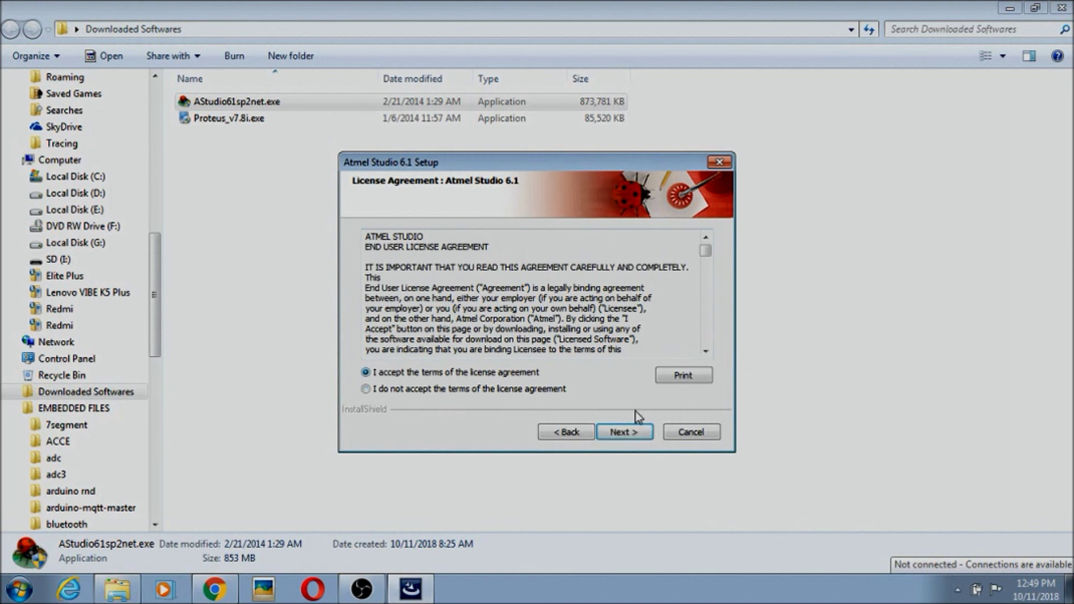
{"action": "left_click", "coordinate": [622, 435]}
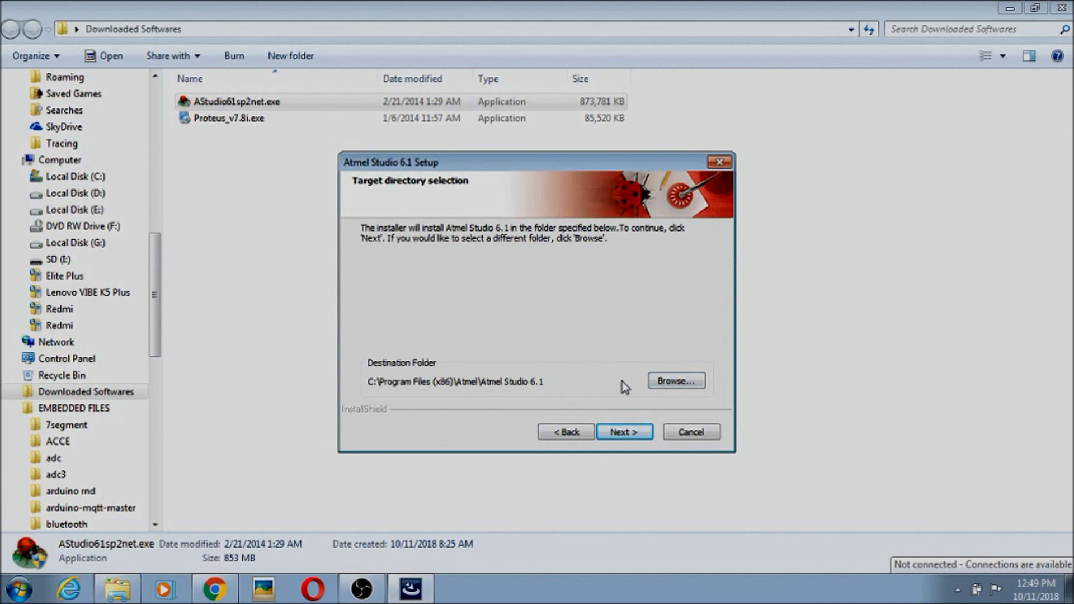
{"action": "left_click", "coordinate": [619, 431]}
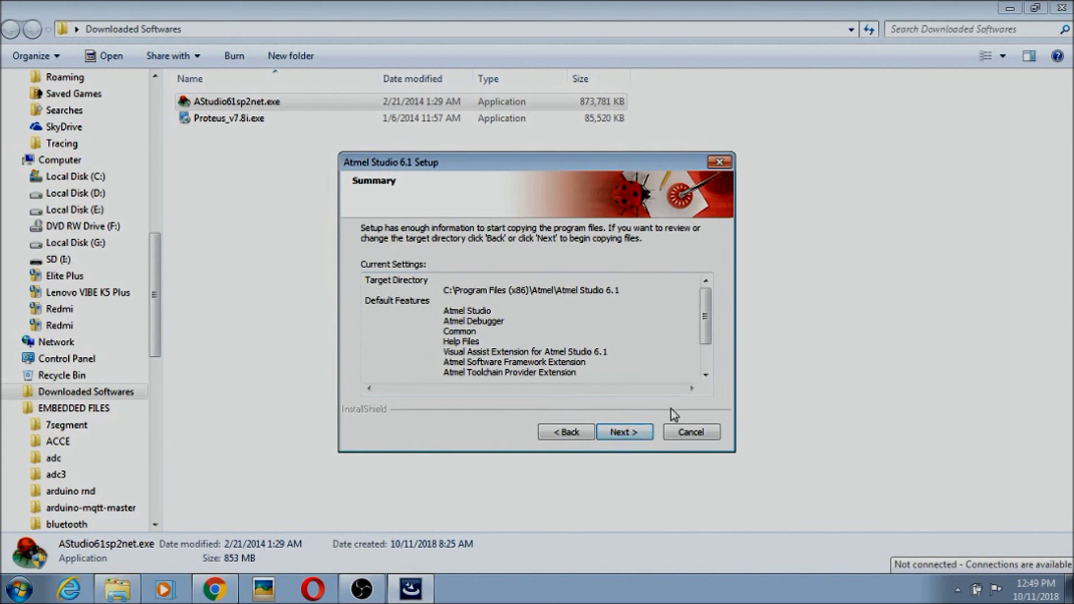
{"action": "left_click", "coordinate": [648, 428]}
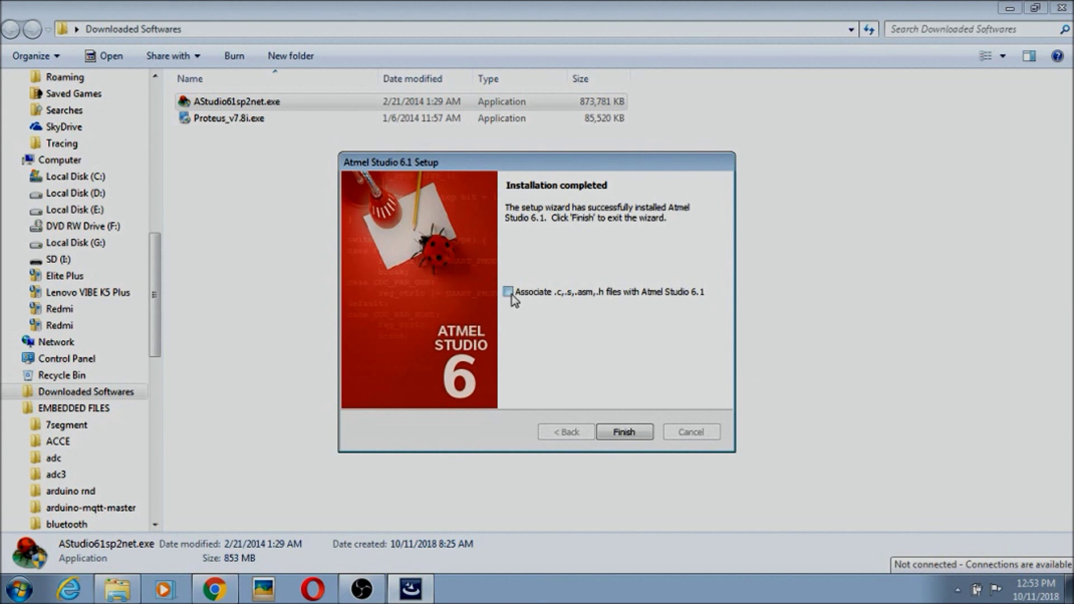
Finish the Atmel Studio 6.1 setup wizard and close the Downloaded Softwares folder.
{"action": "left_click", "coordinate": [649, 432]}
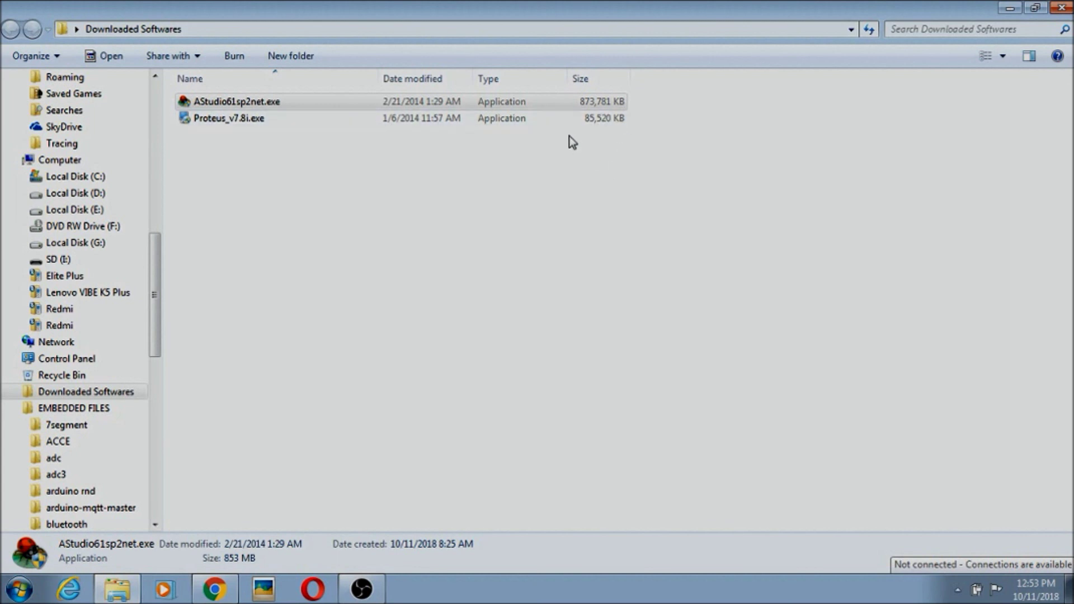
{"action": "left_click", "coordinate": [1061, 7]}
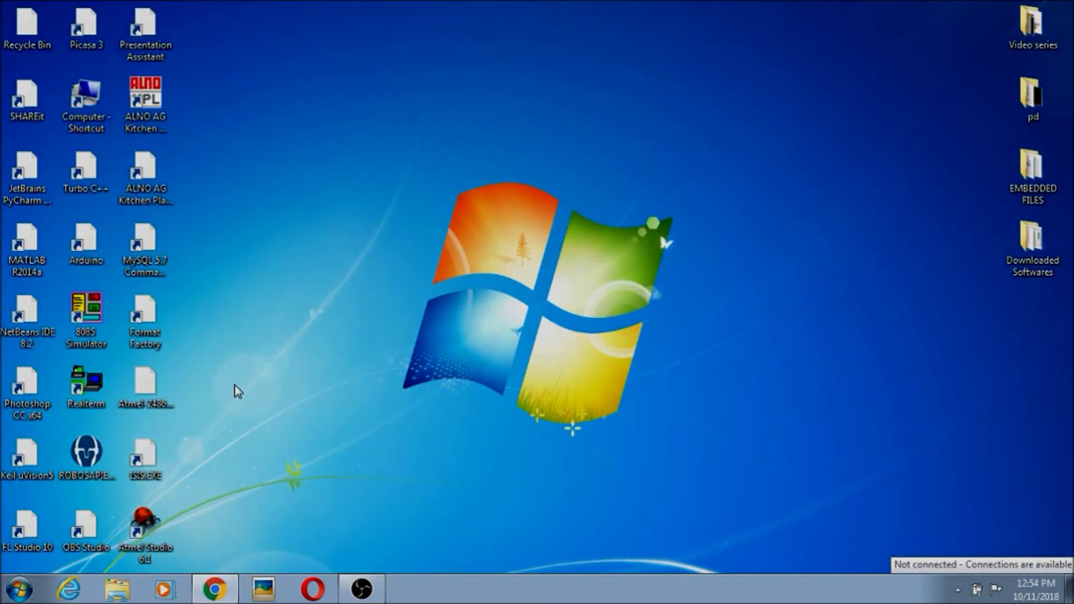